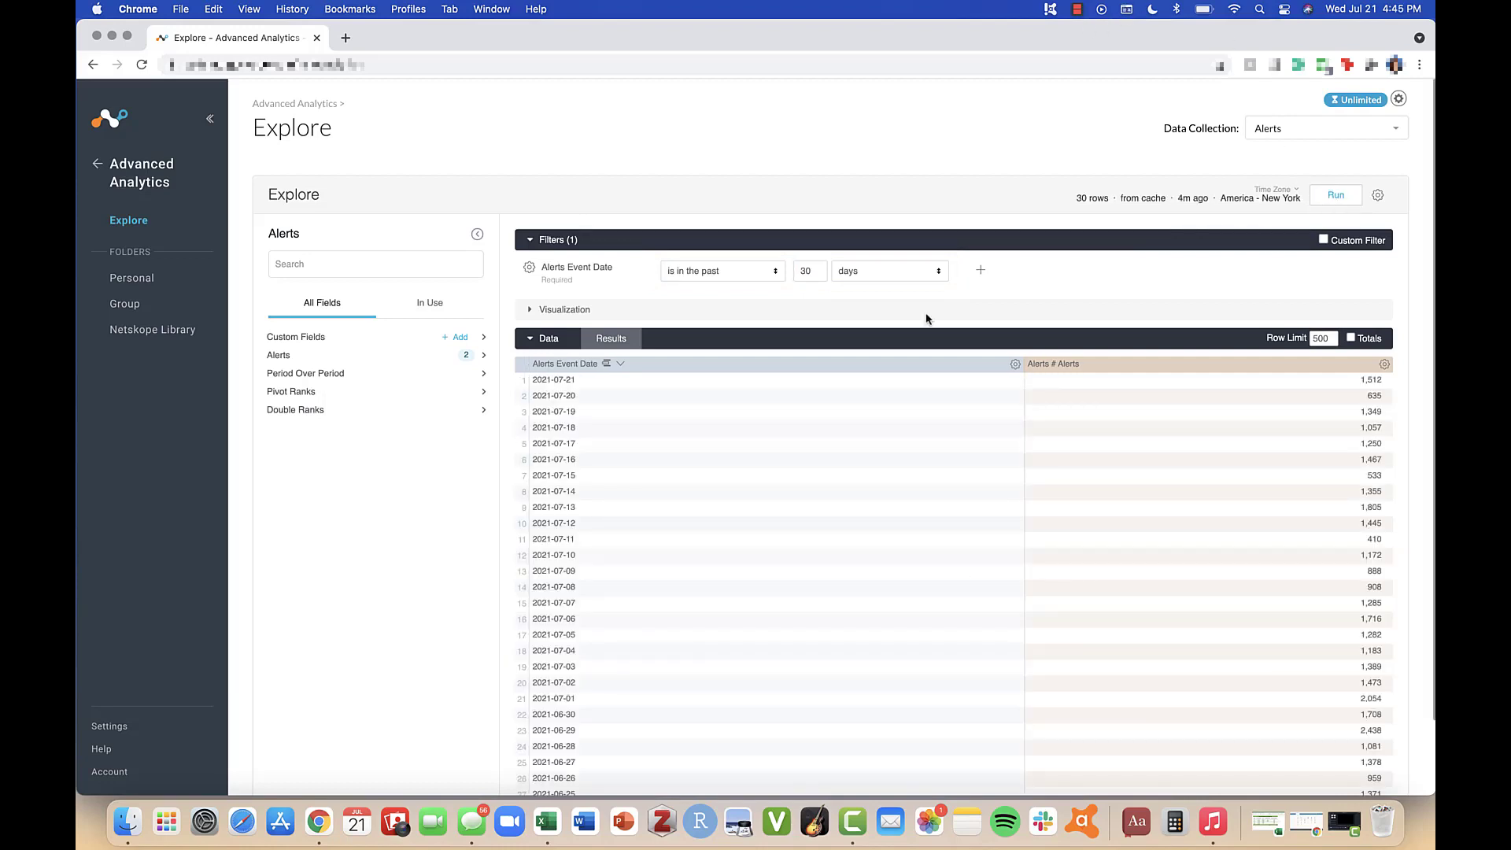
Step: Expand the visualization to show the alert count over the past 30 days and inspect a point on the line chart
click(926, 314)
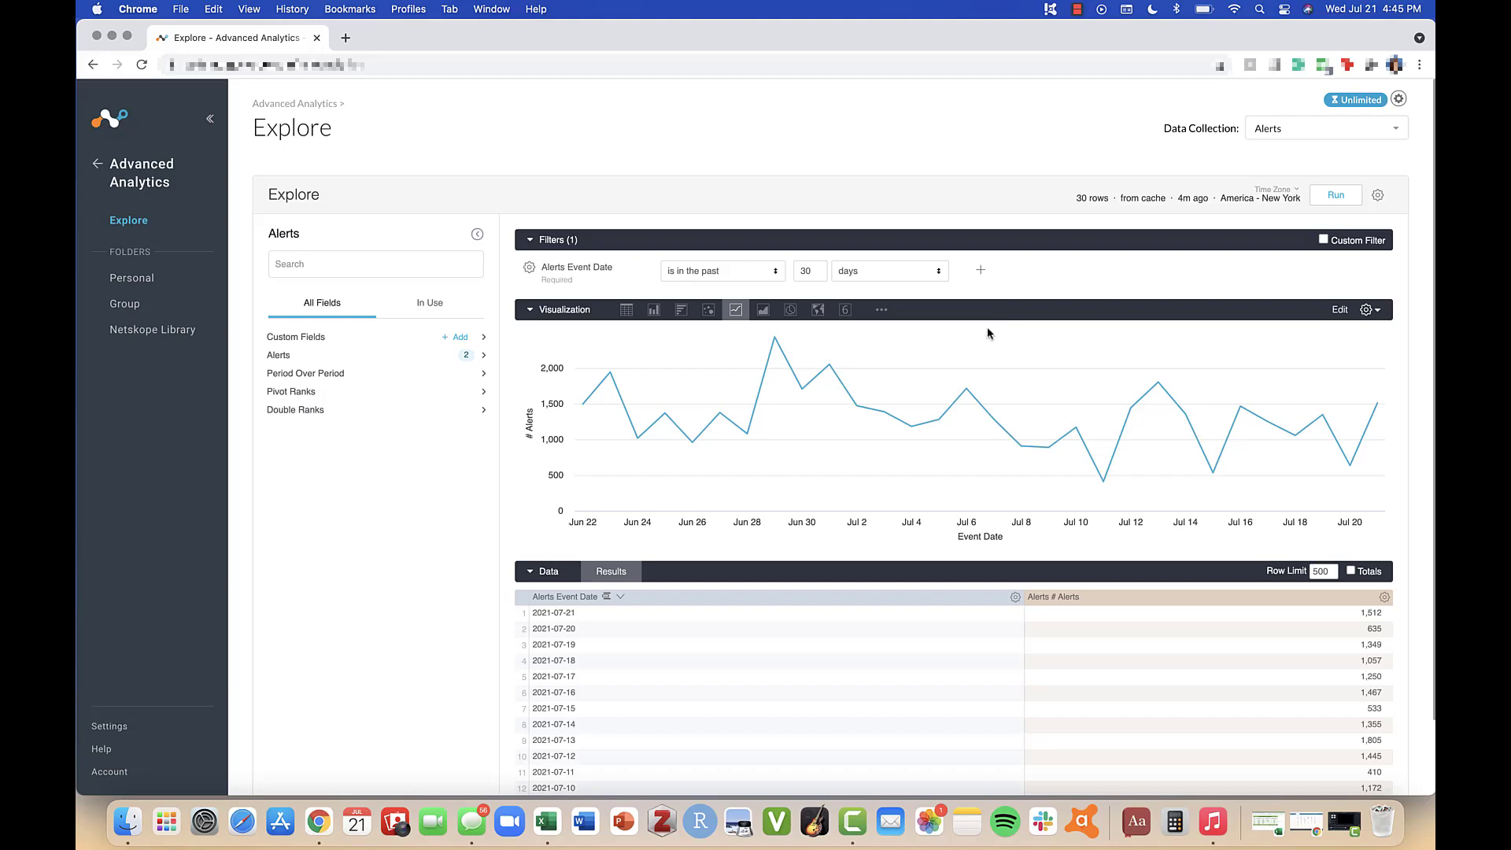
mouse_move(974, 381)
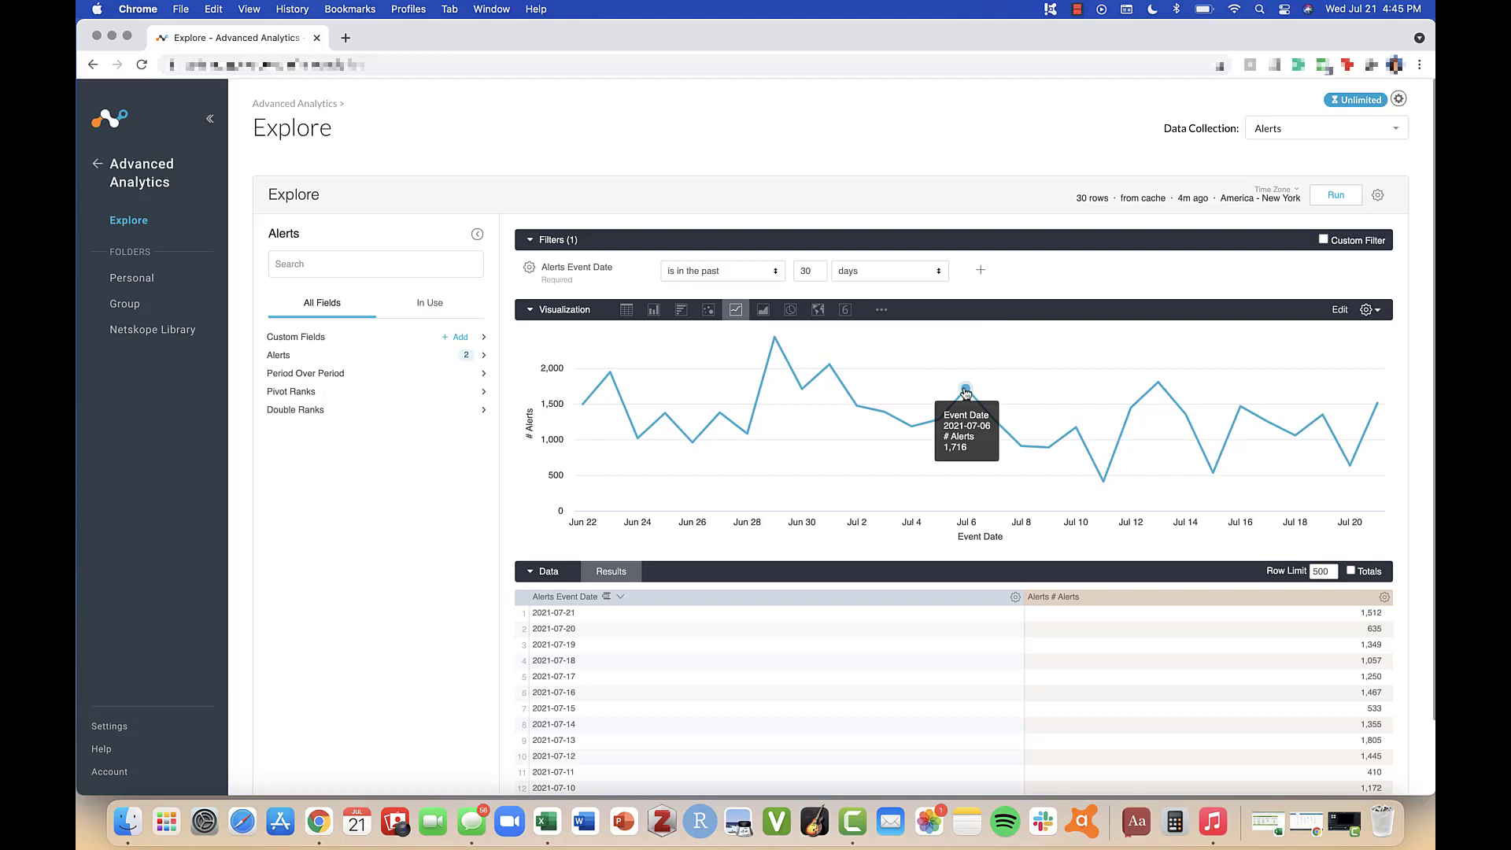
mouse_move(1022, 446)
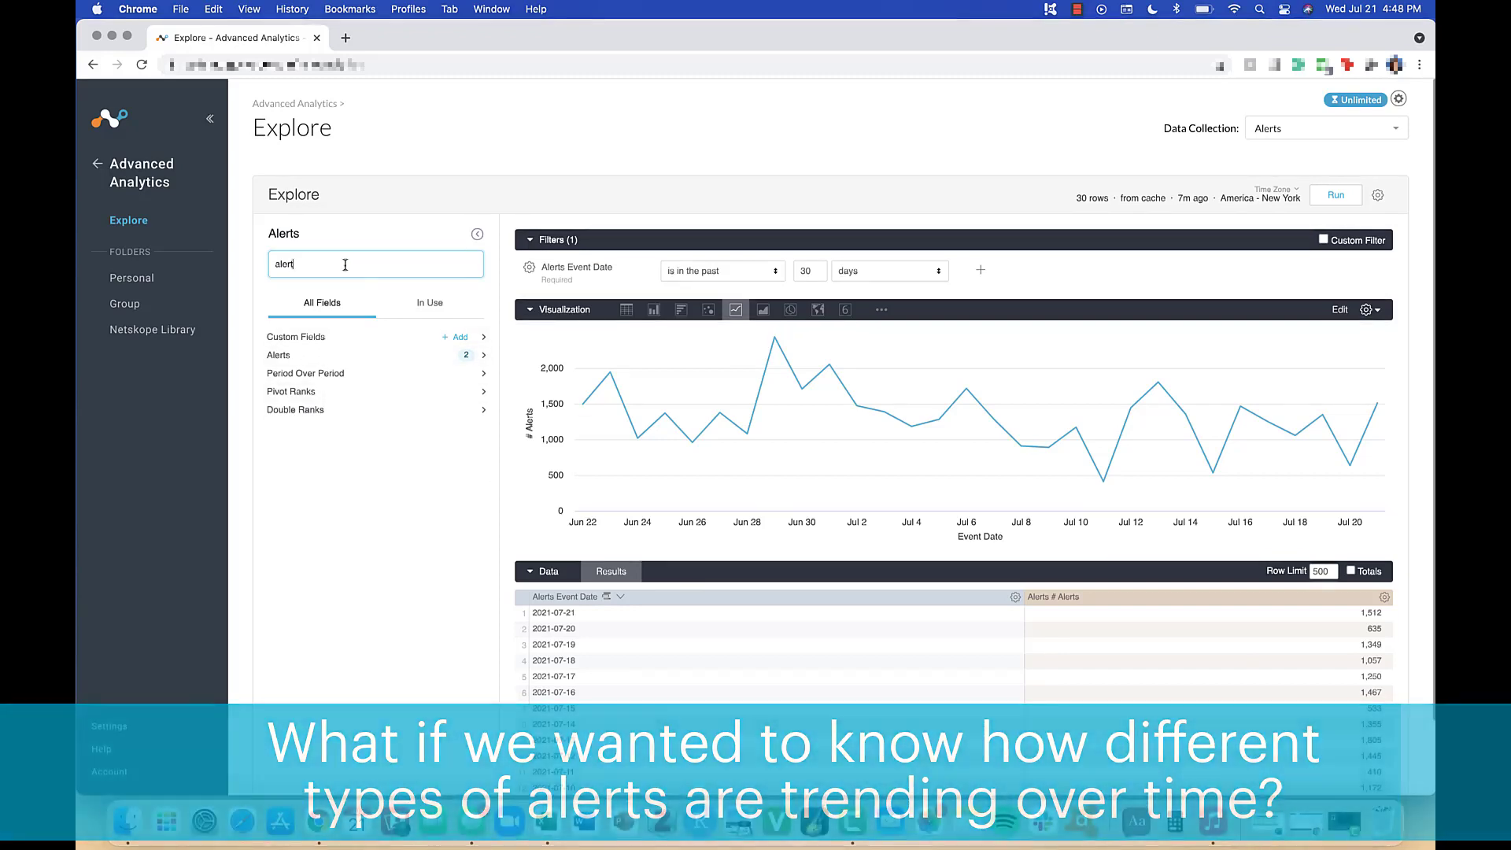
Step: Search the fields for alert, add Alert Type to the query, and run it
click(347, 267)
click(306, 377)
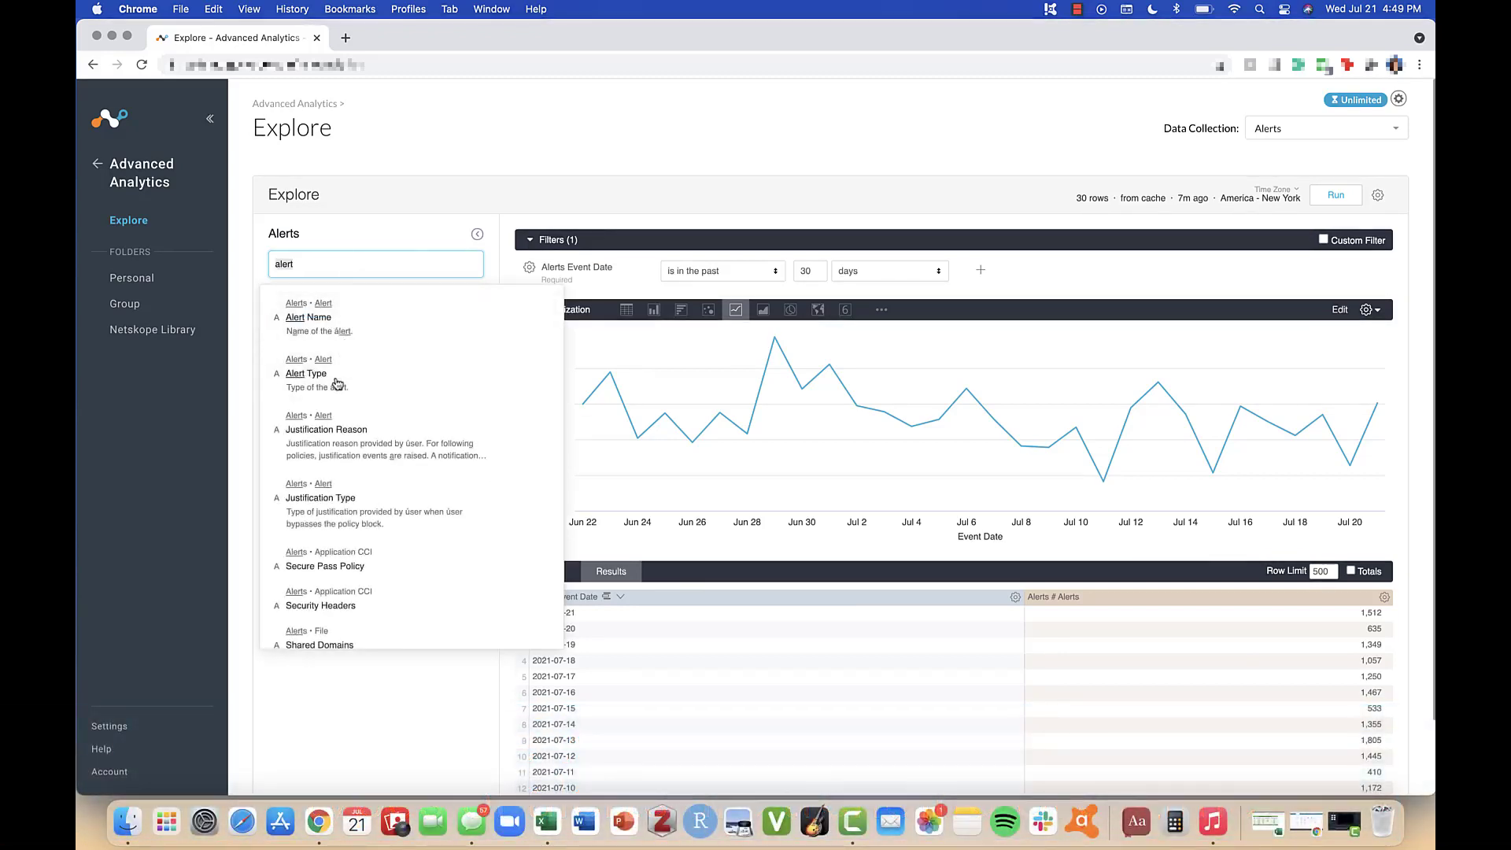
click(1337, 196)
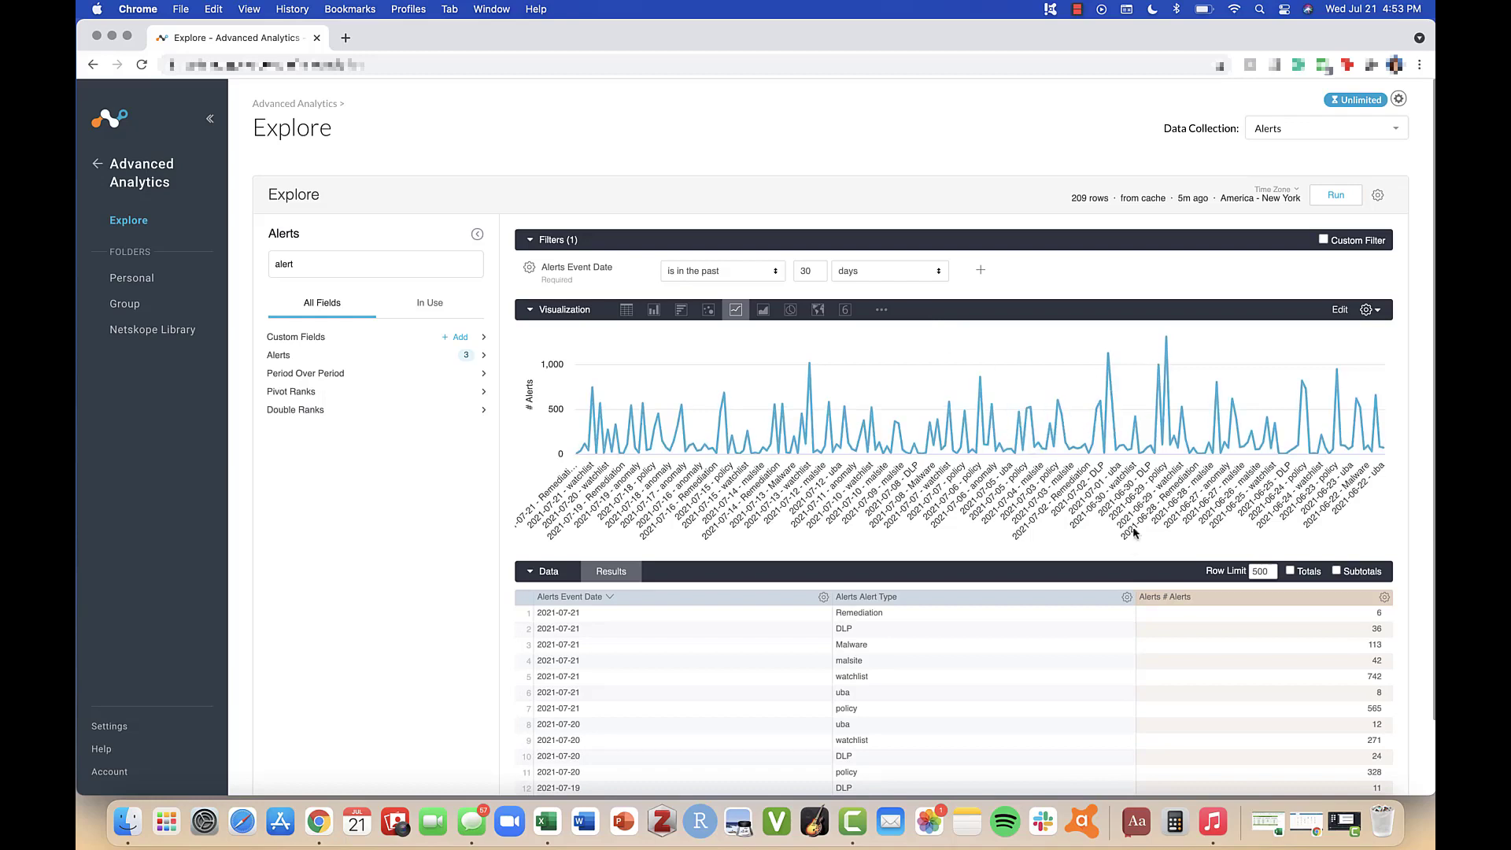
Step: Pivot the results on the Alerts Alert Type column and rerun the query
click(1127, 596)
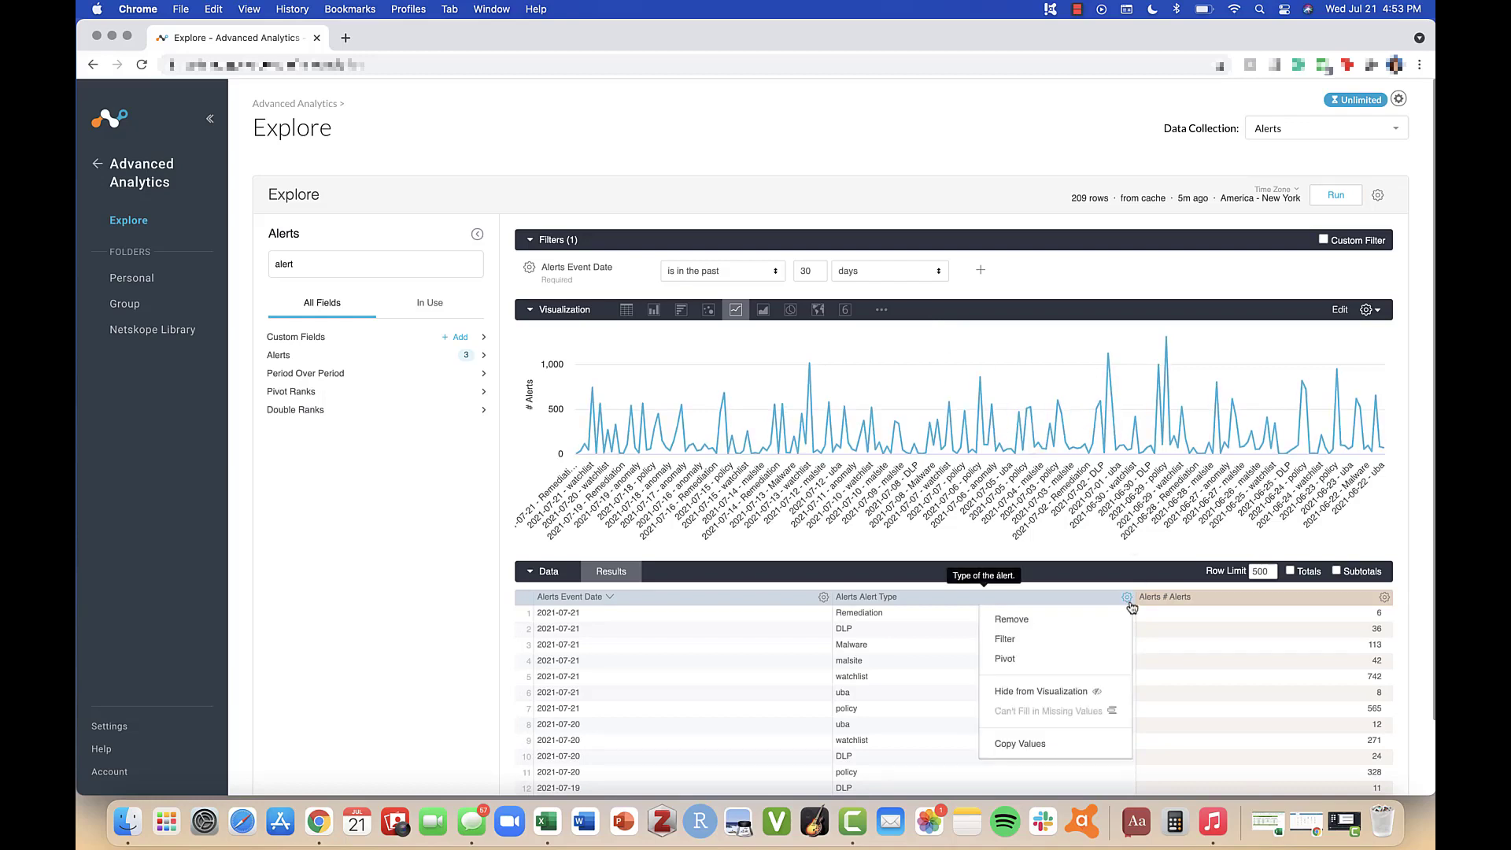
click(1119, 658)
click(1330, 198)
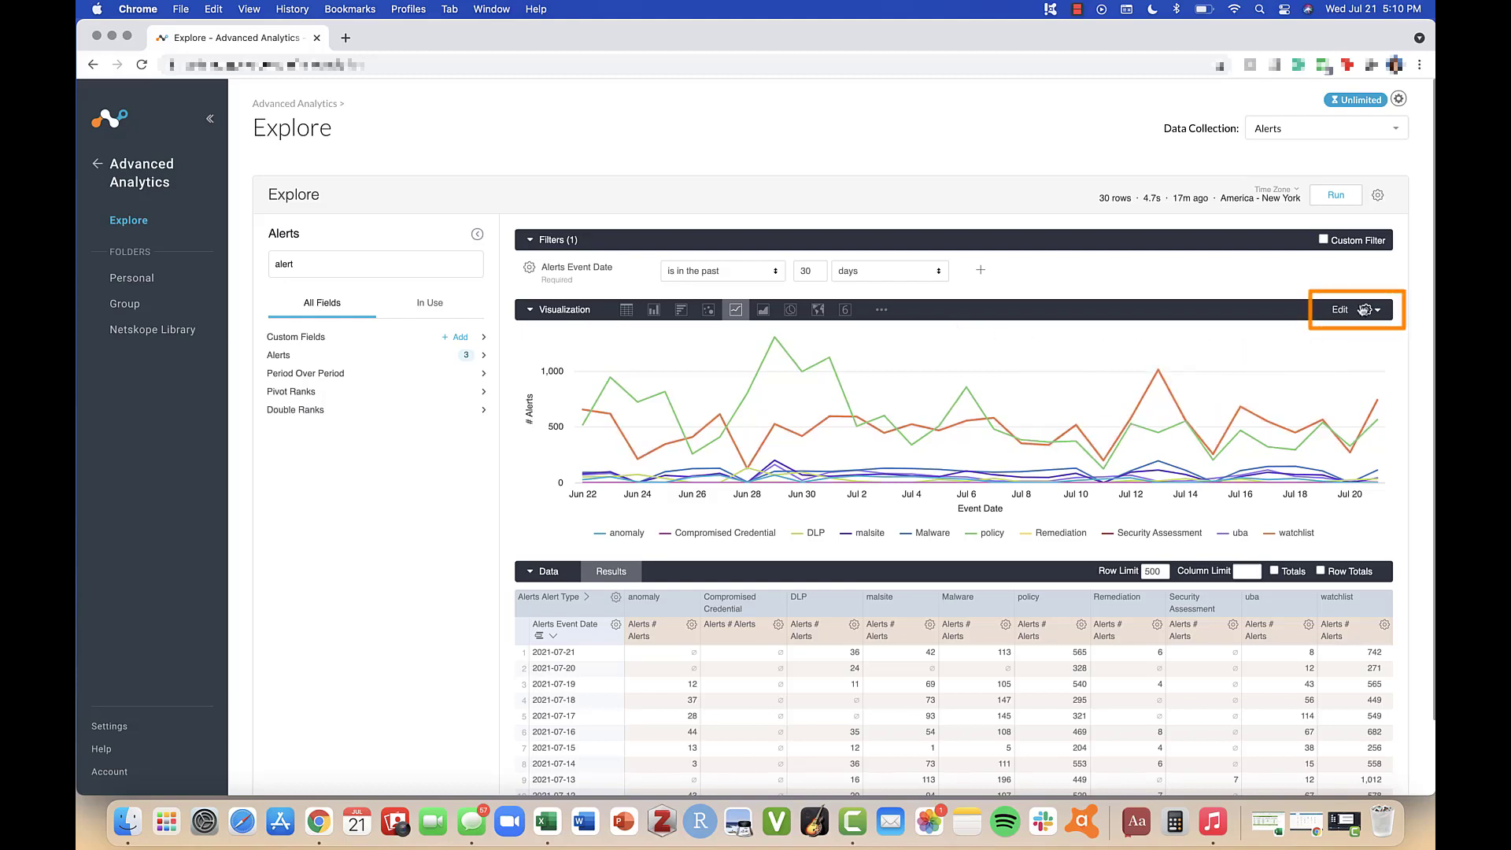
Step: Open the chart's edit settings and try the By Pivot grid layout, restoring it to None
click(1365, 310)
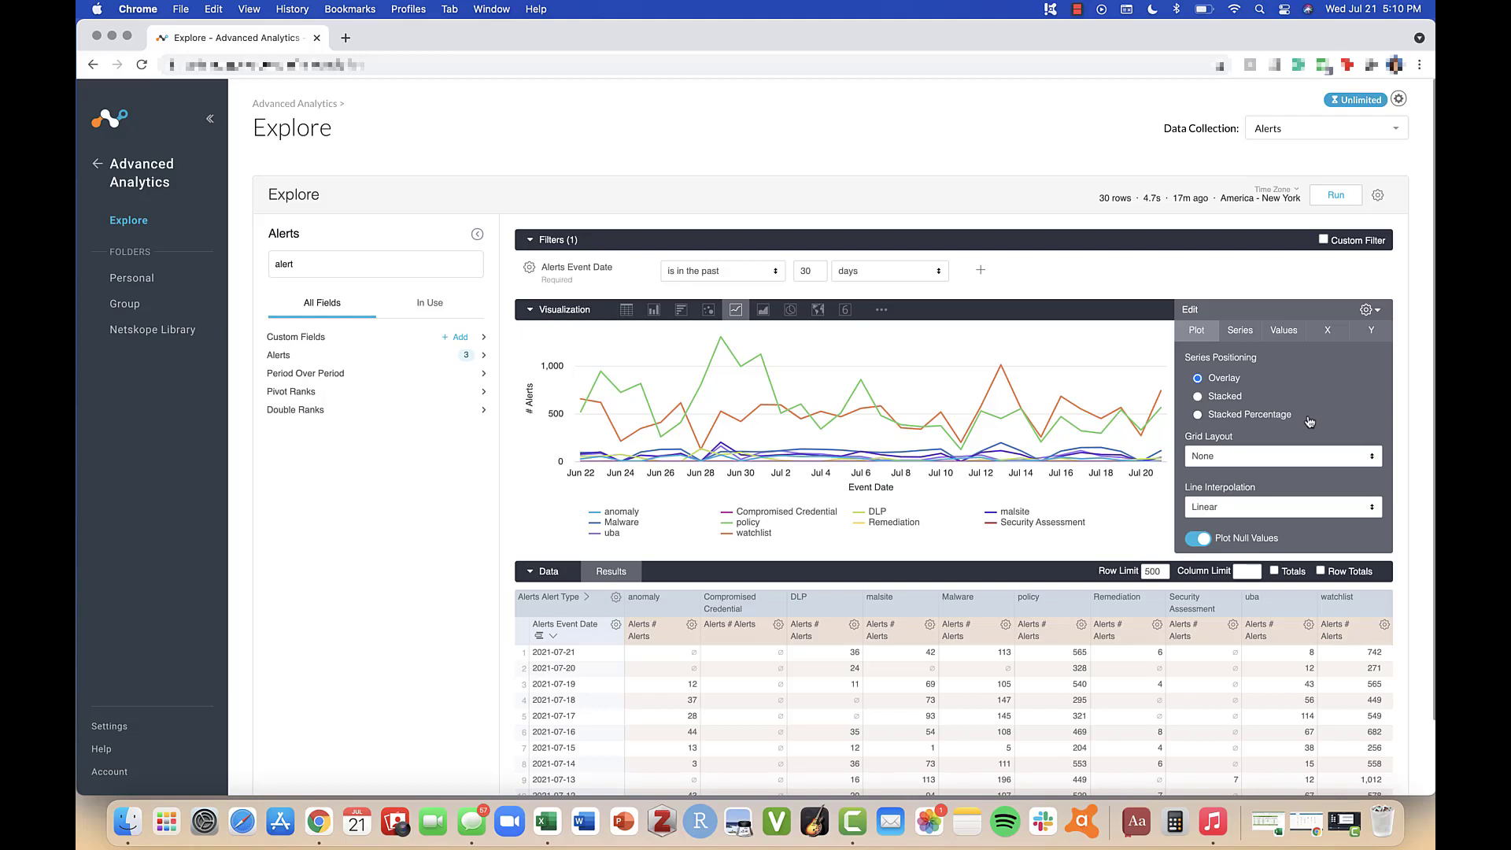
scroll(1309, 421, down, 3)
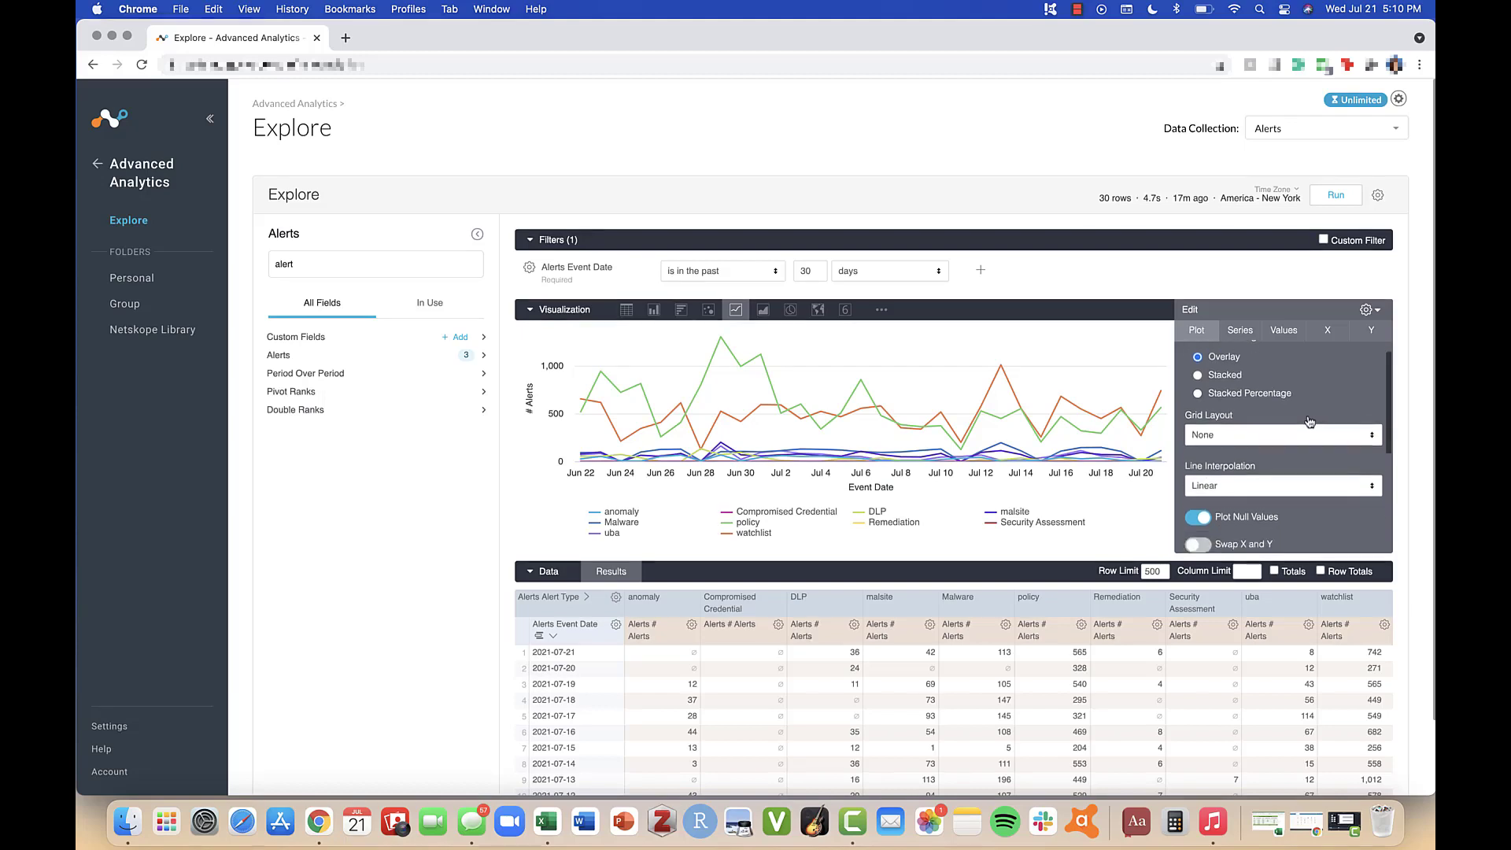
click(1312, 398)
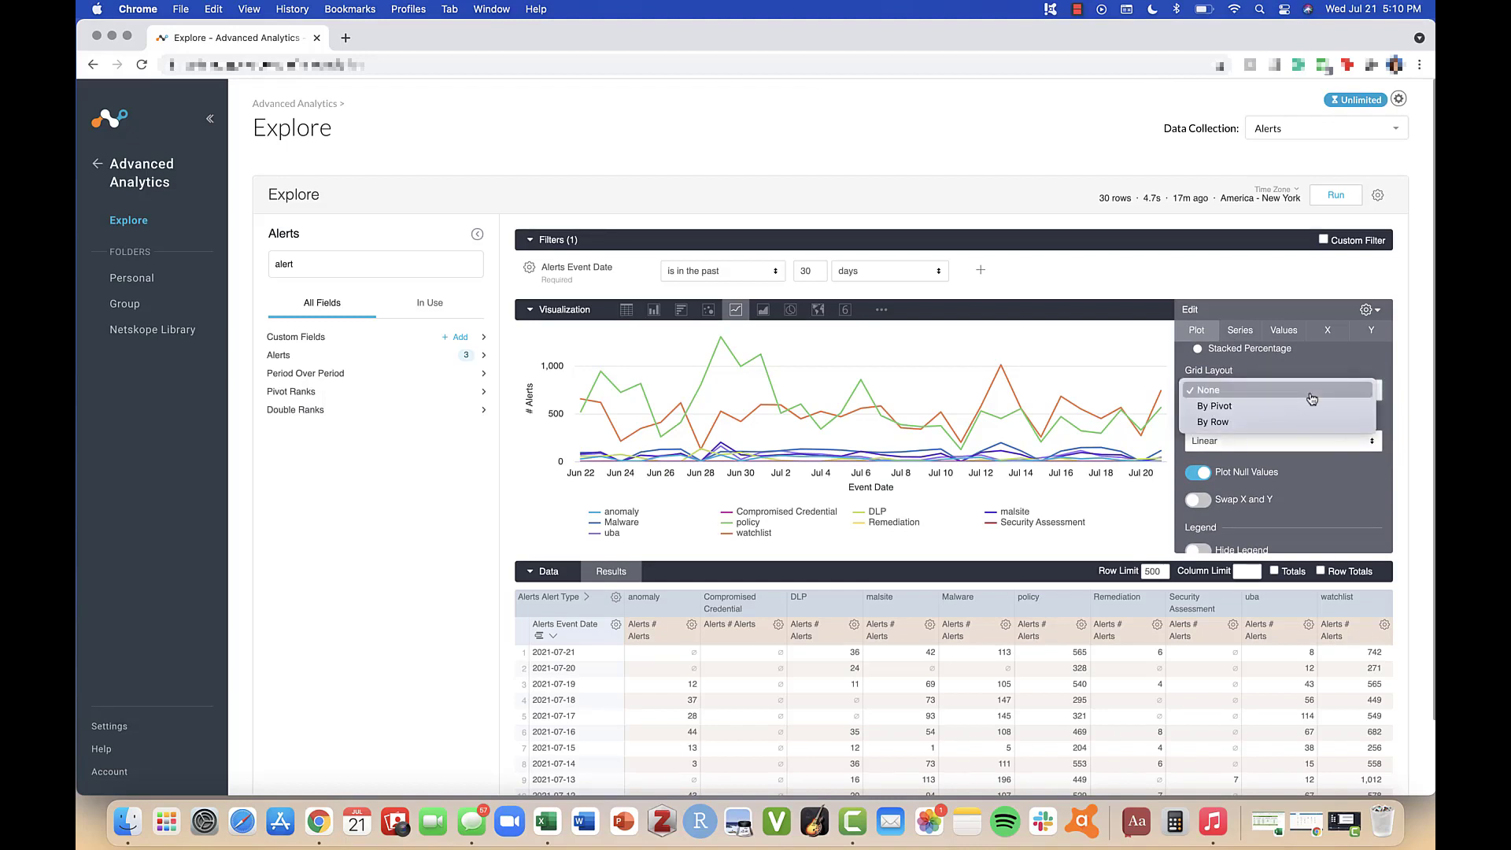
click(1312, 406)
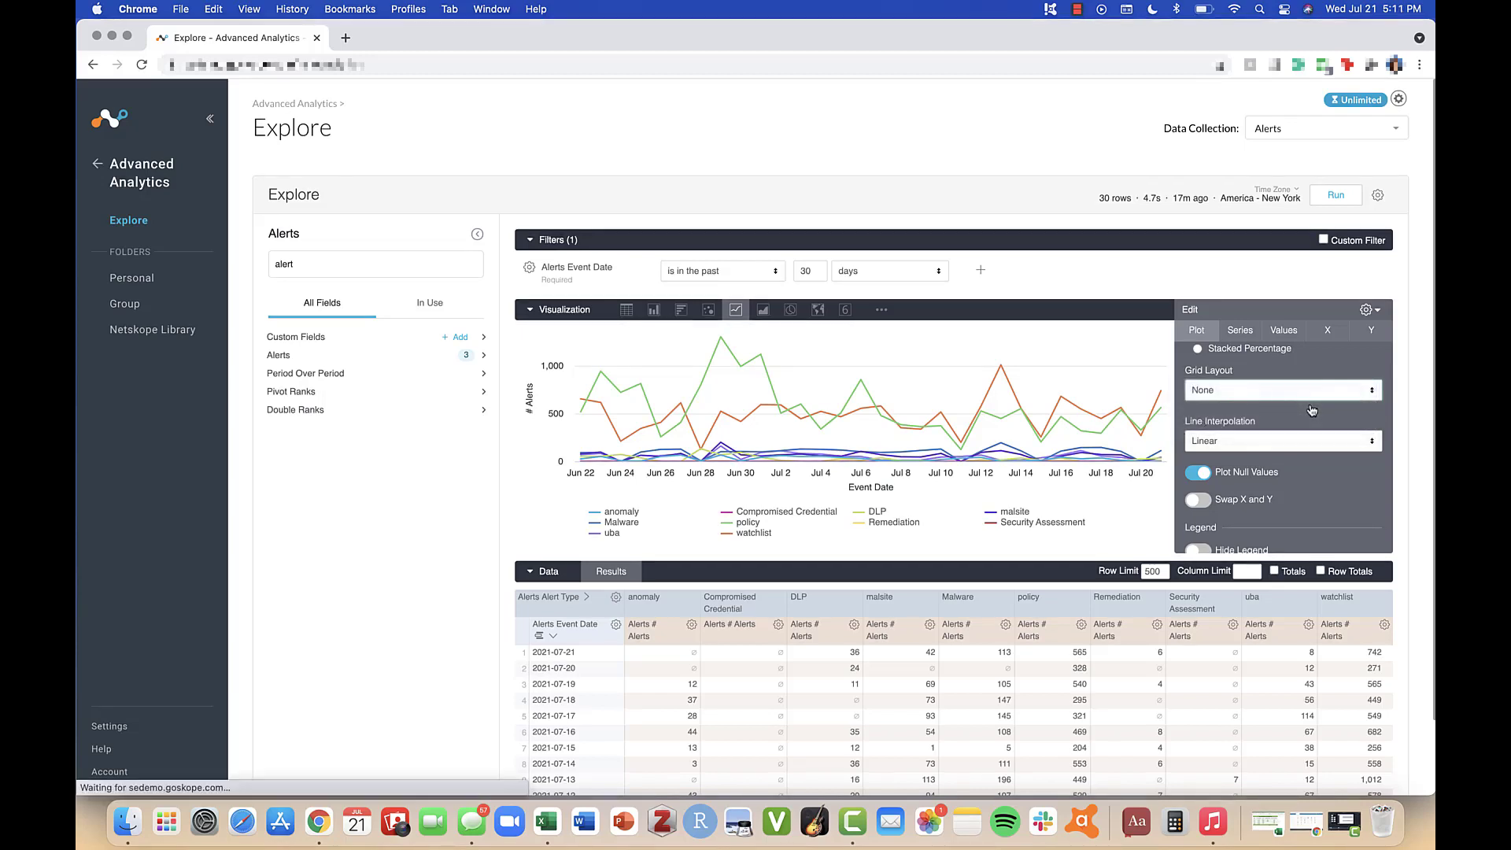
click(1313, 403)
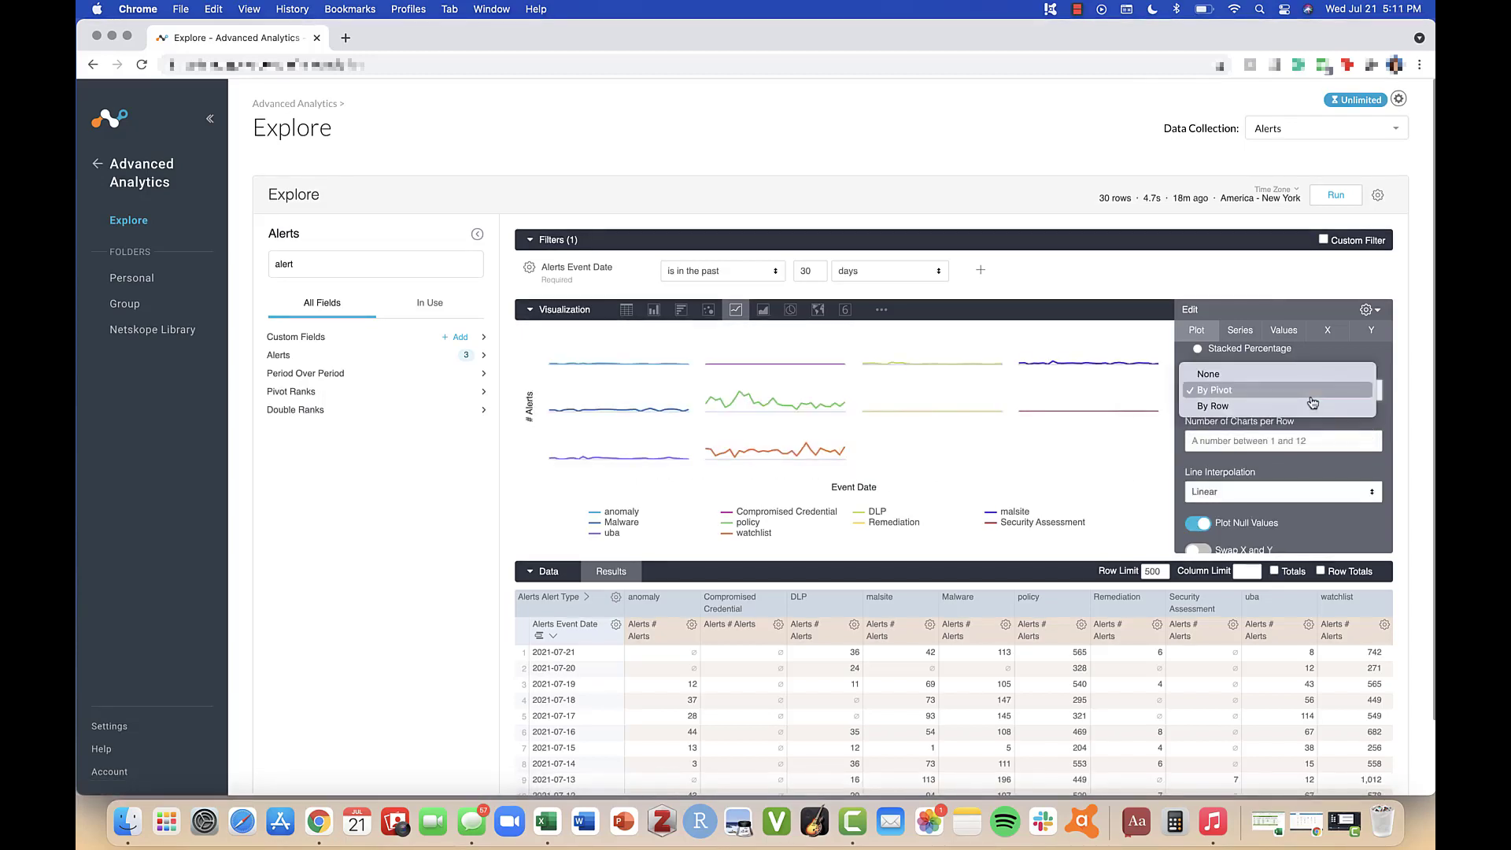
click(1308, 376)
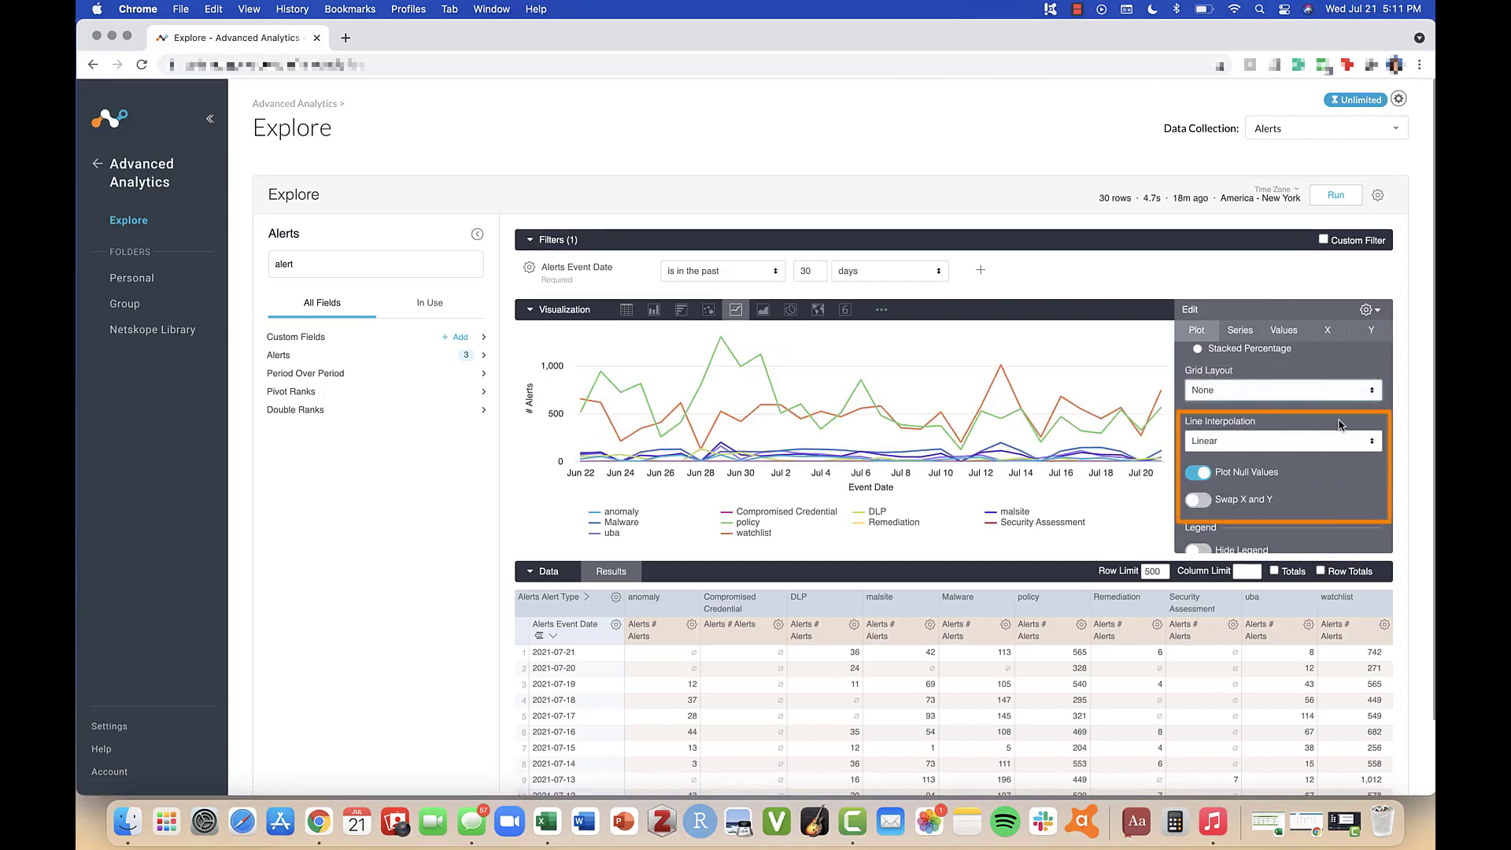
Step: Review the line interpolation options, keep Linear, and close the chart settings
scroll(1336, 510, down, 2)
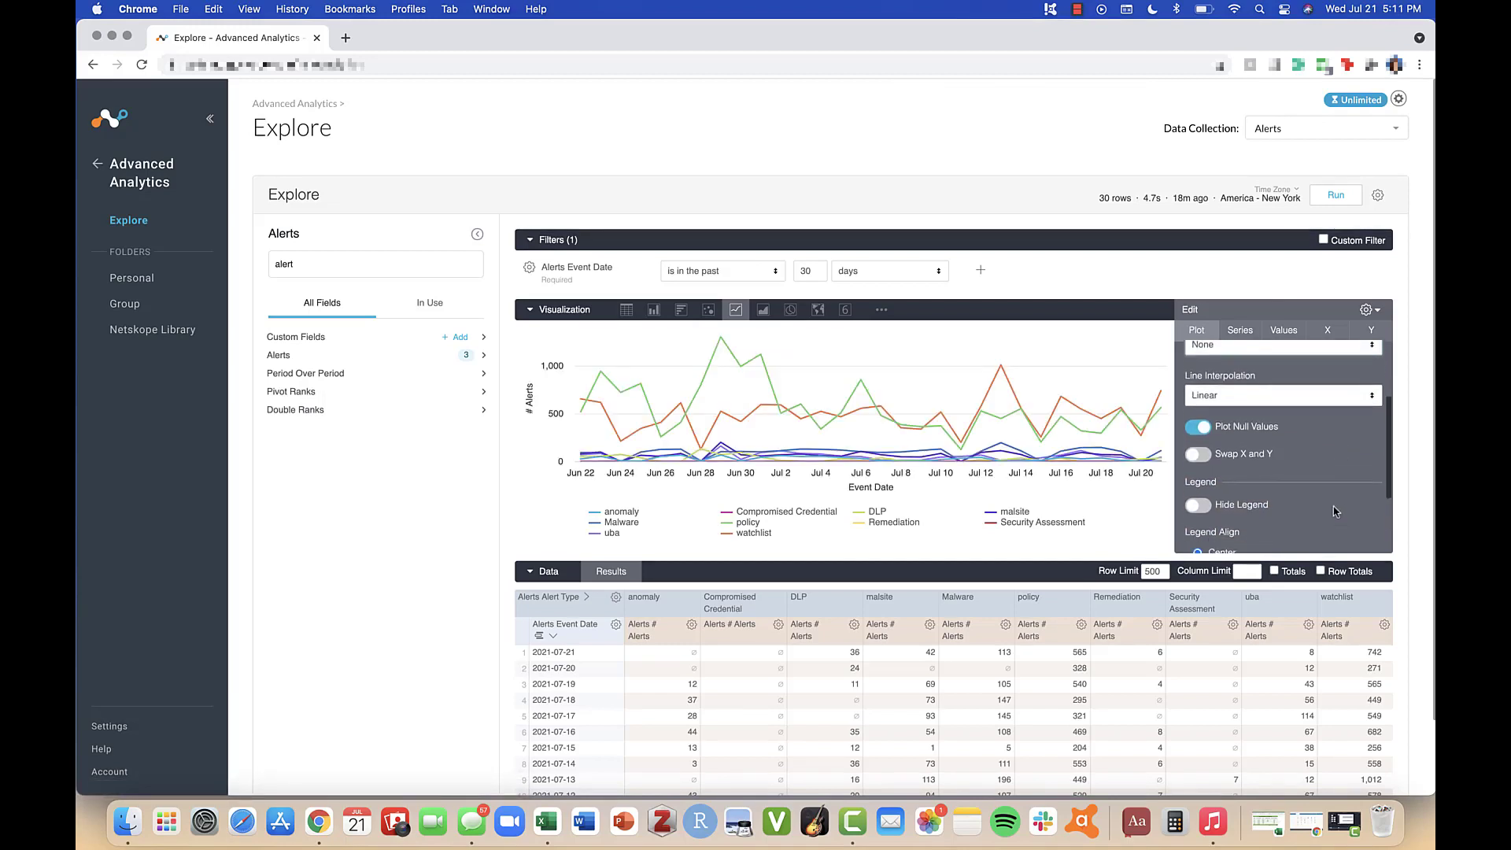
click(1354, 385)
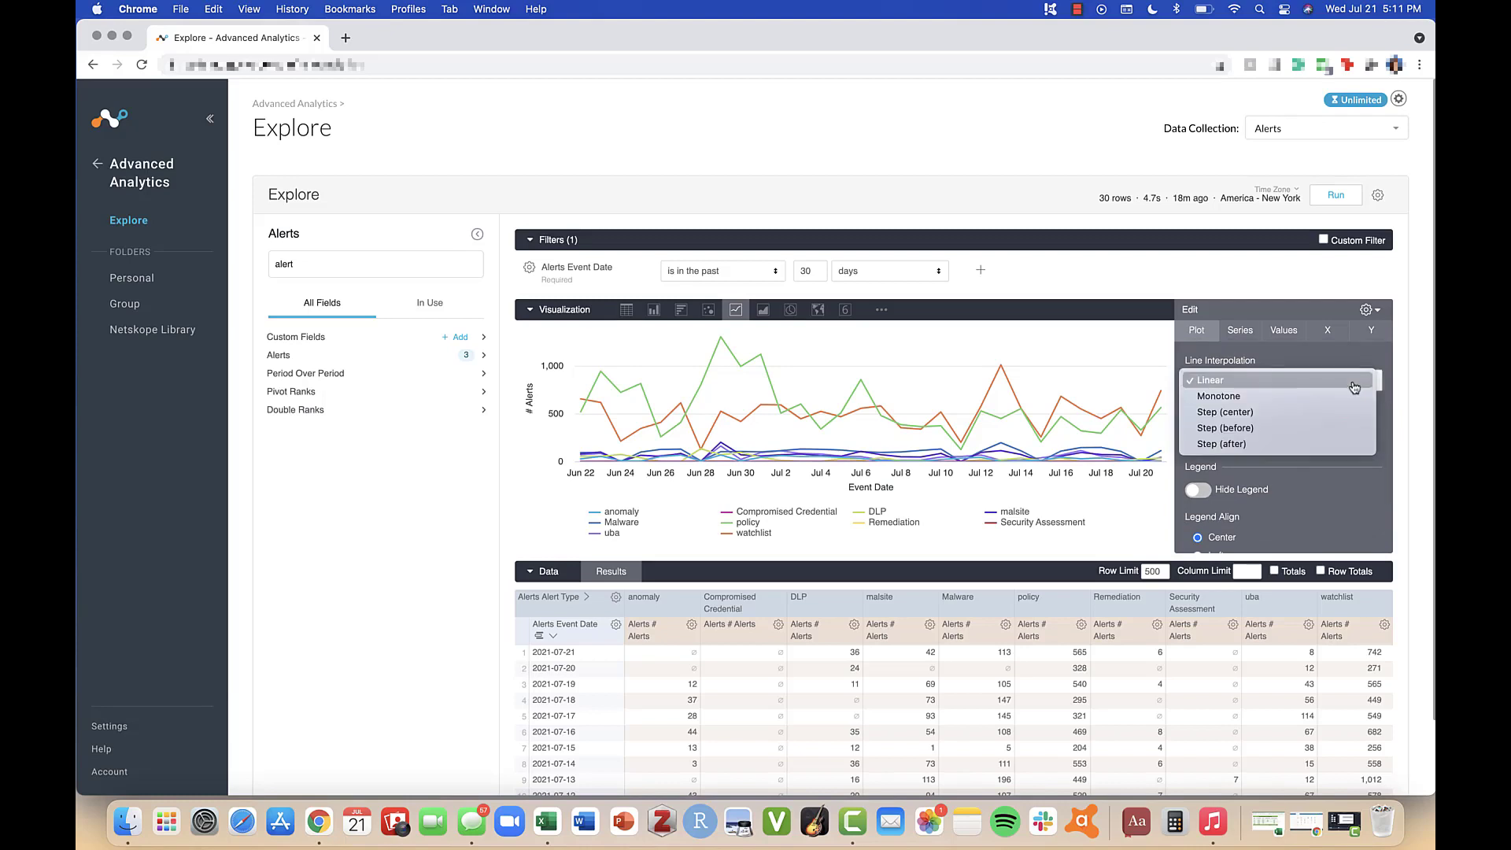
click(1354, 381)
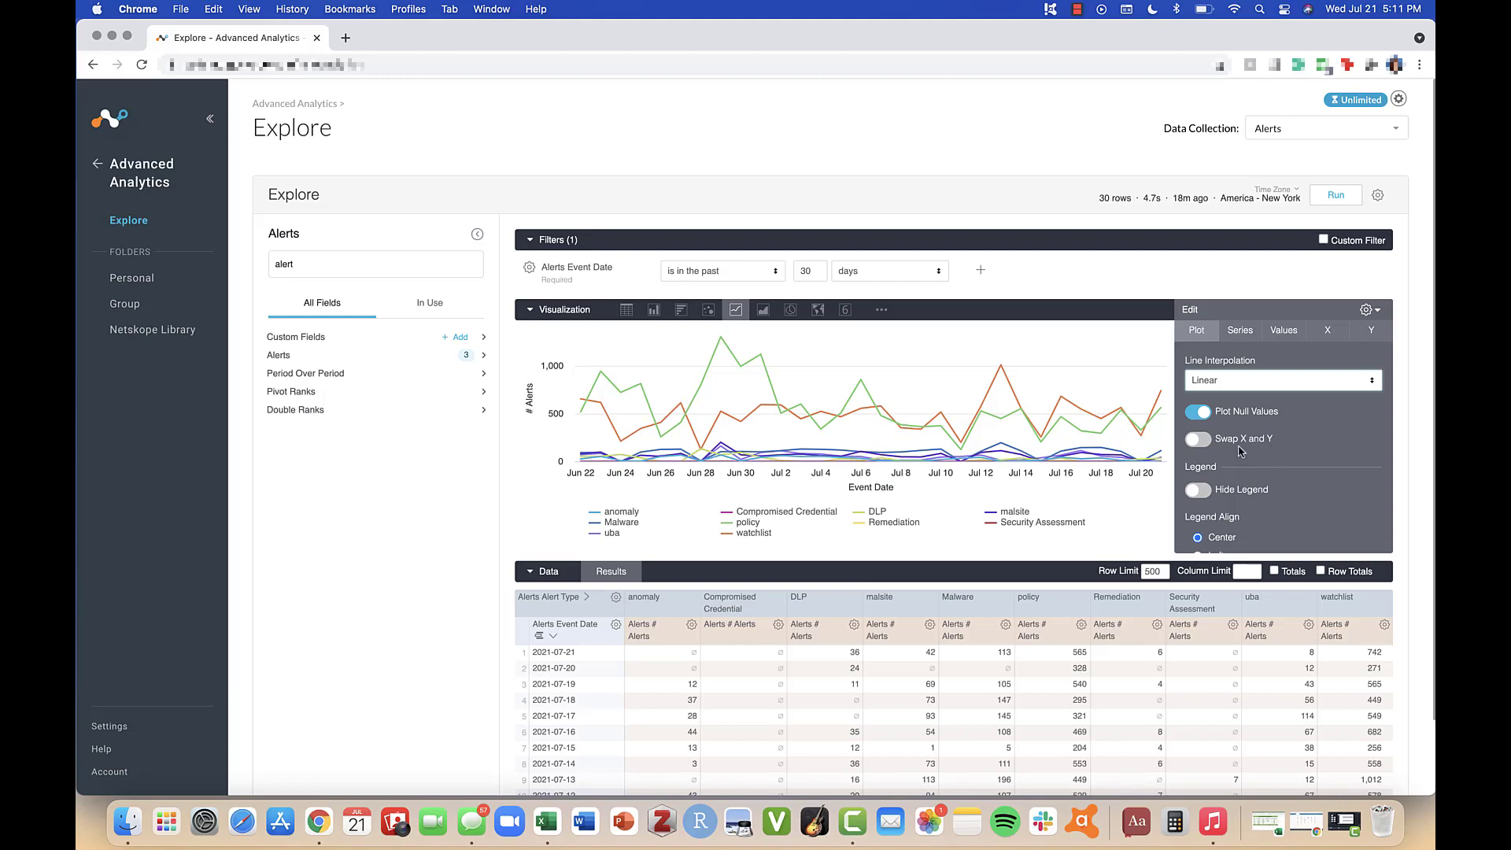
click(1376, 311)
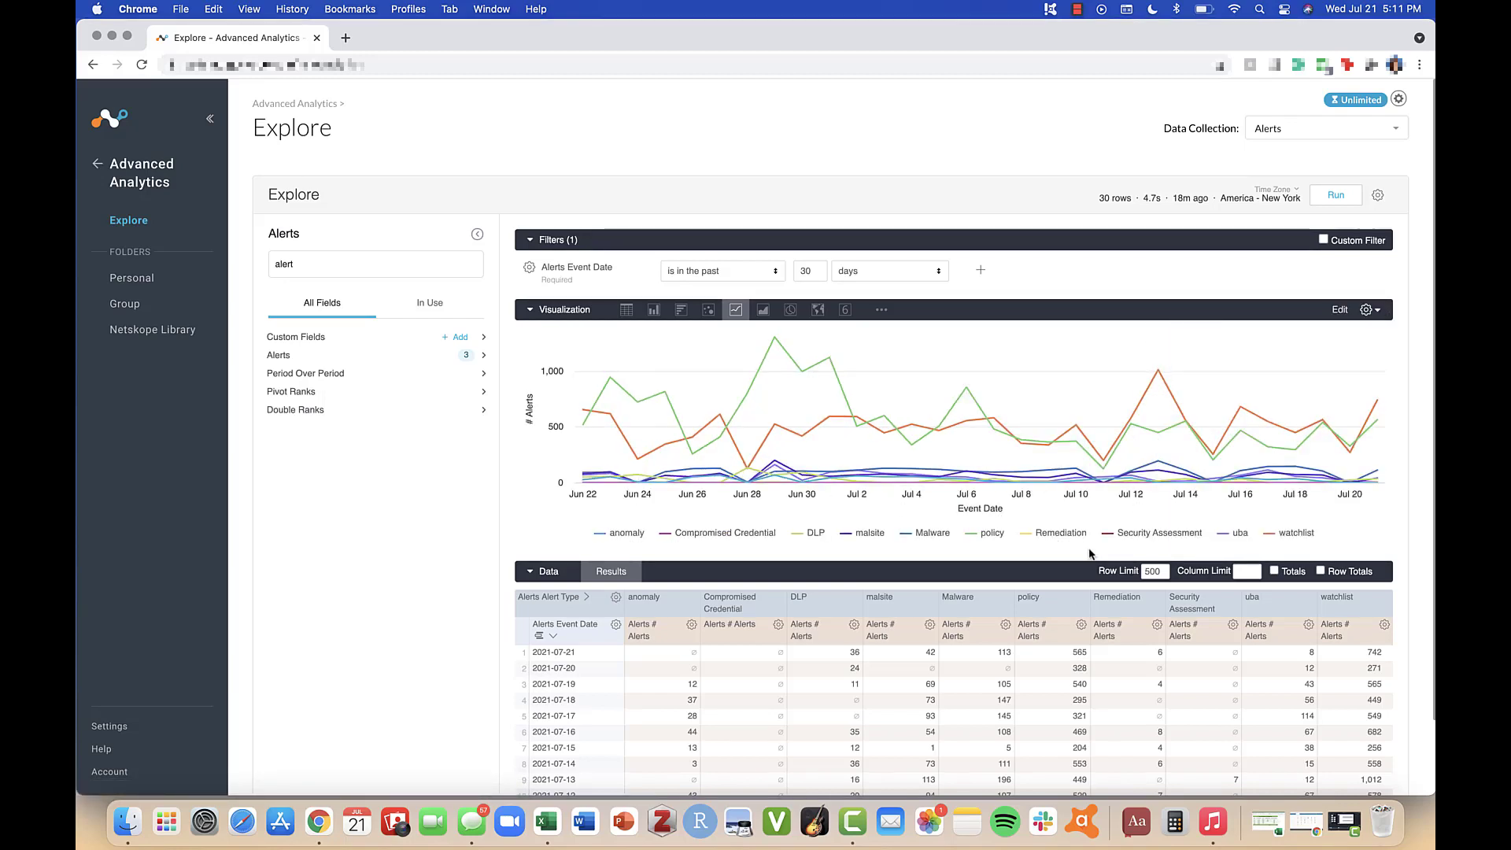
Step: Hide the policy and watchlist series from the chart legend, then show them again
click(992, 535)
click(1295, 533)
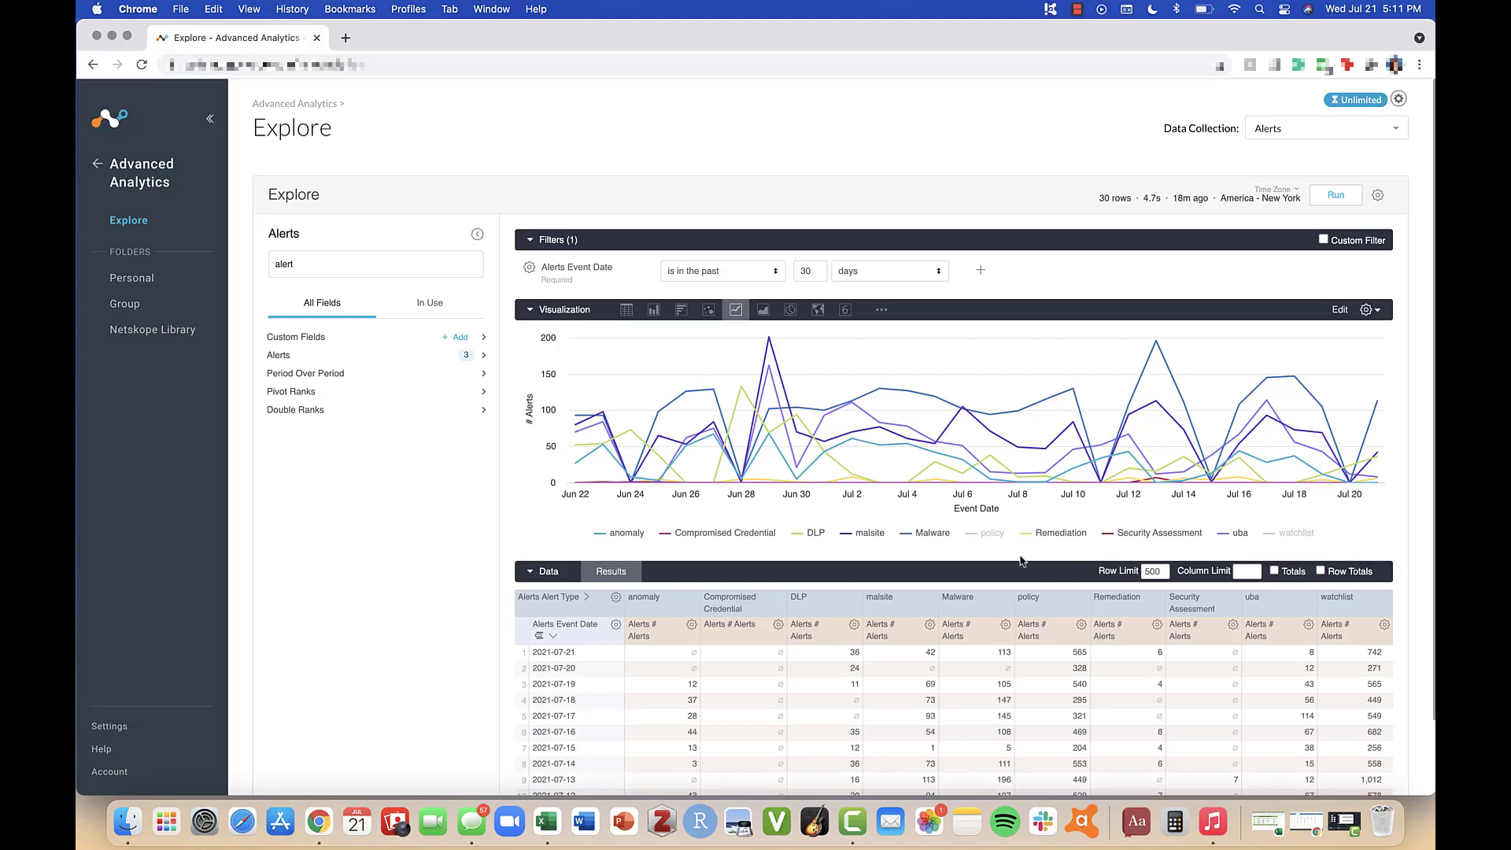
mouse_move(1011, 488)
click(990, 533)
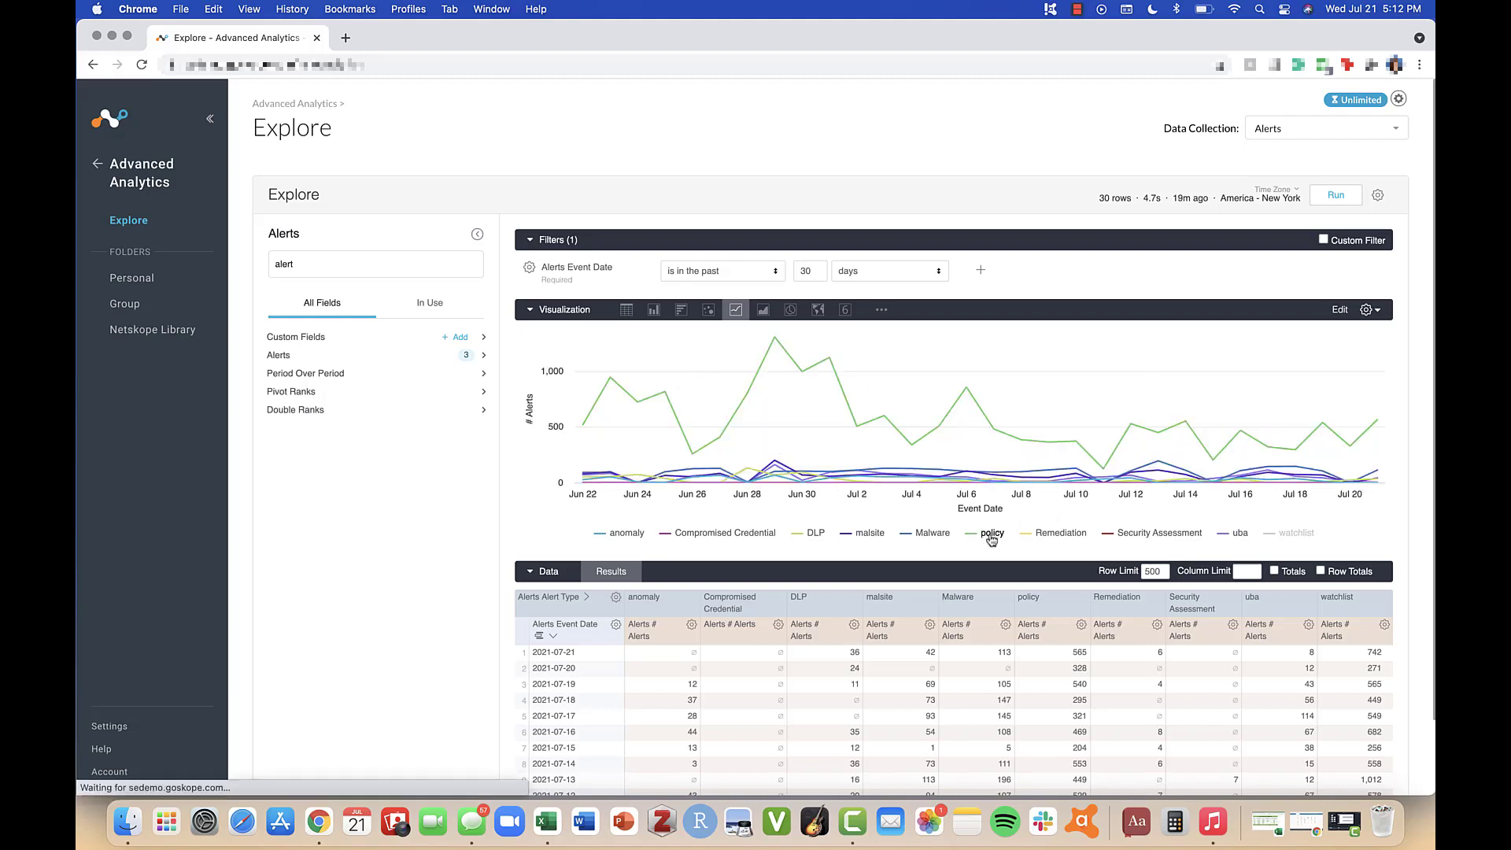
click(1299, 532)
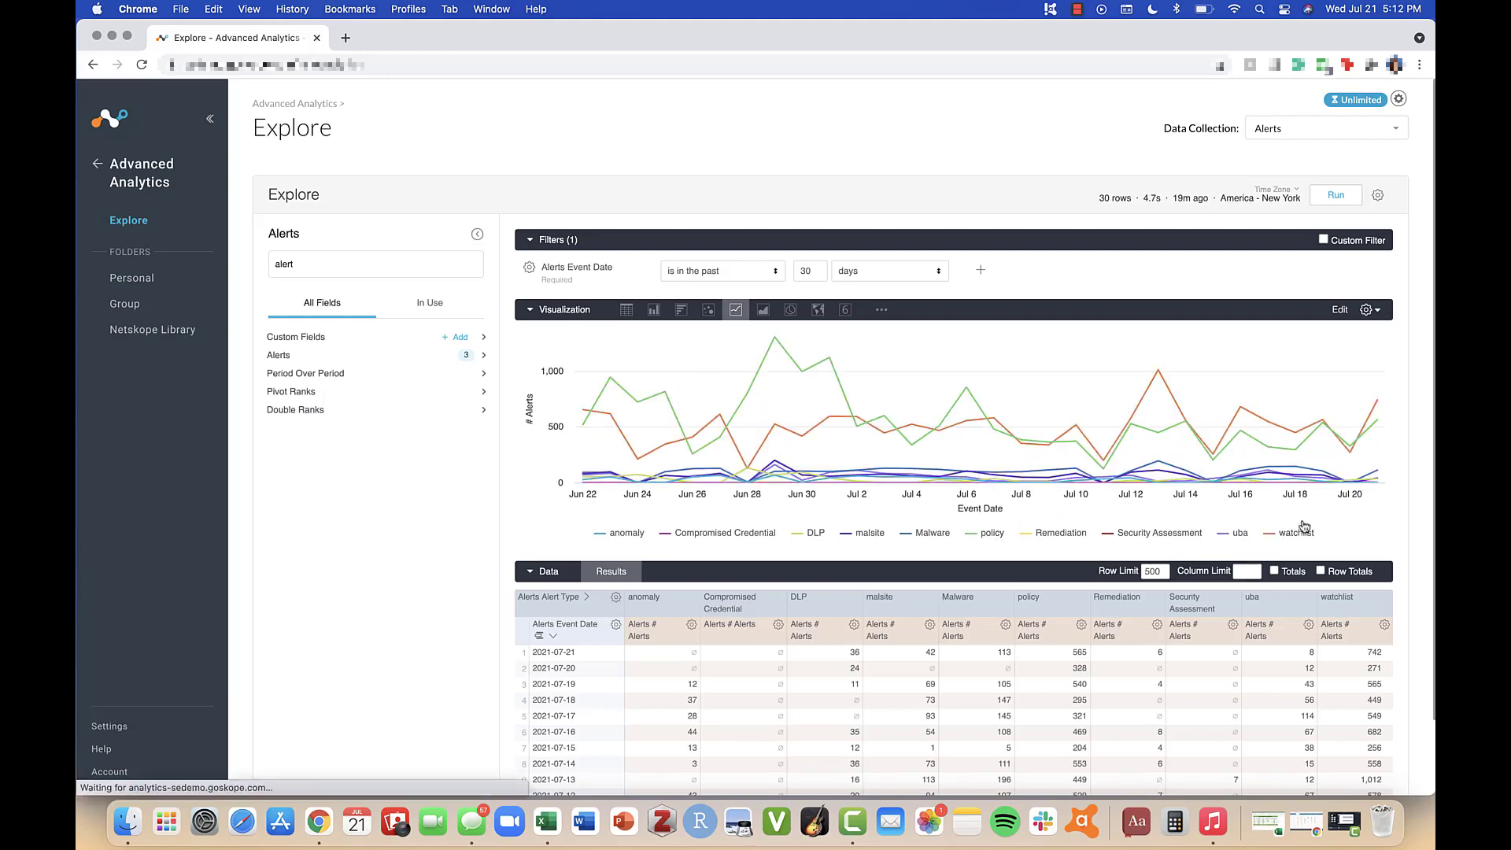
Step: Set the chart legend alignment to Left in the plot settings
click(1376, 311)
scroll(1378, 468, down, 8)
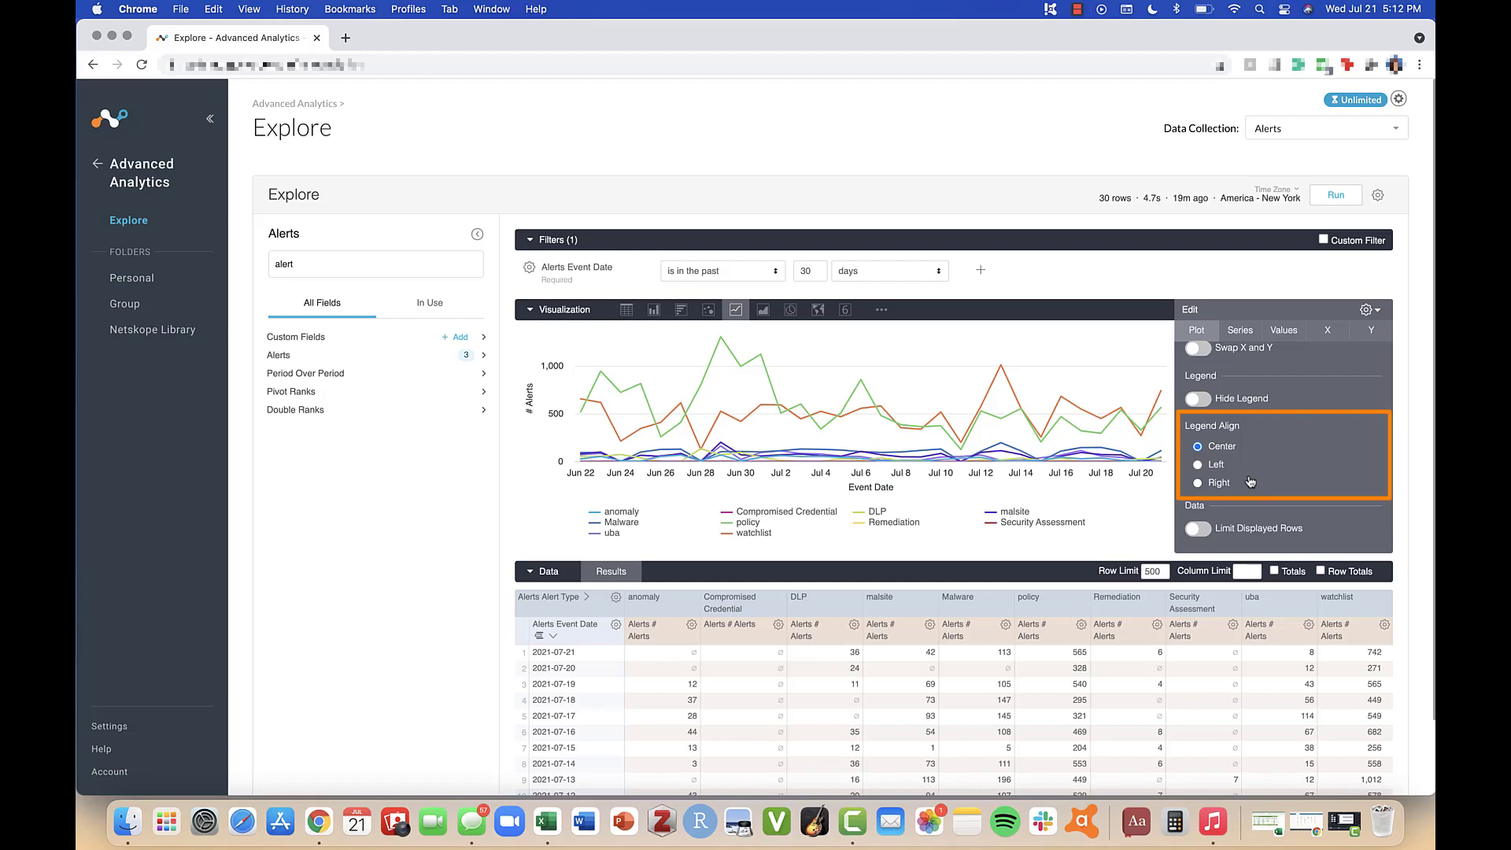
click(1198, 482)
click(1198, 466)
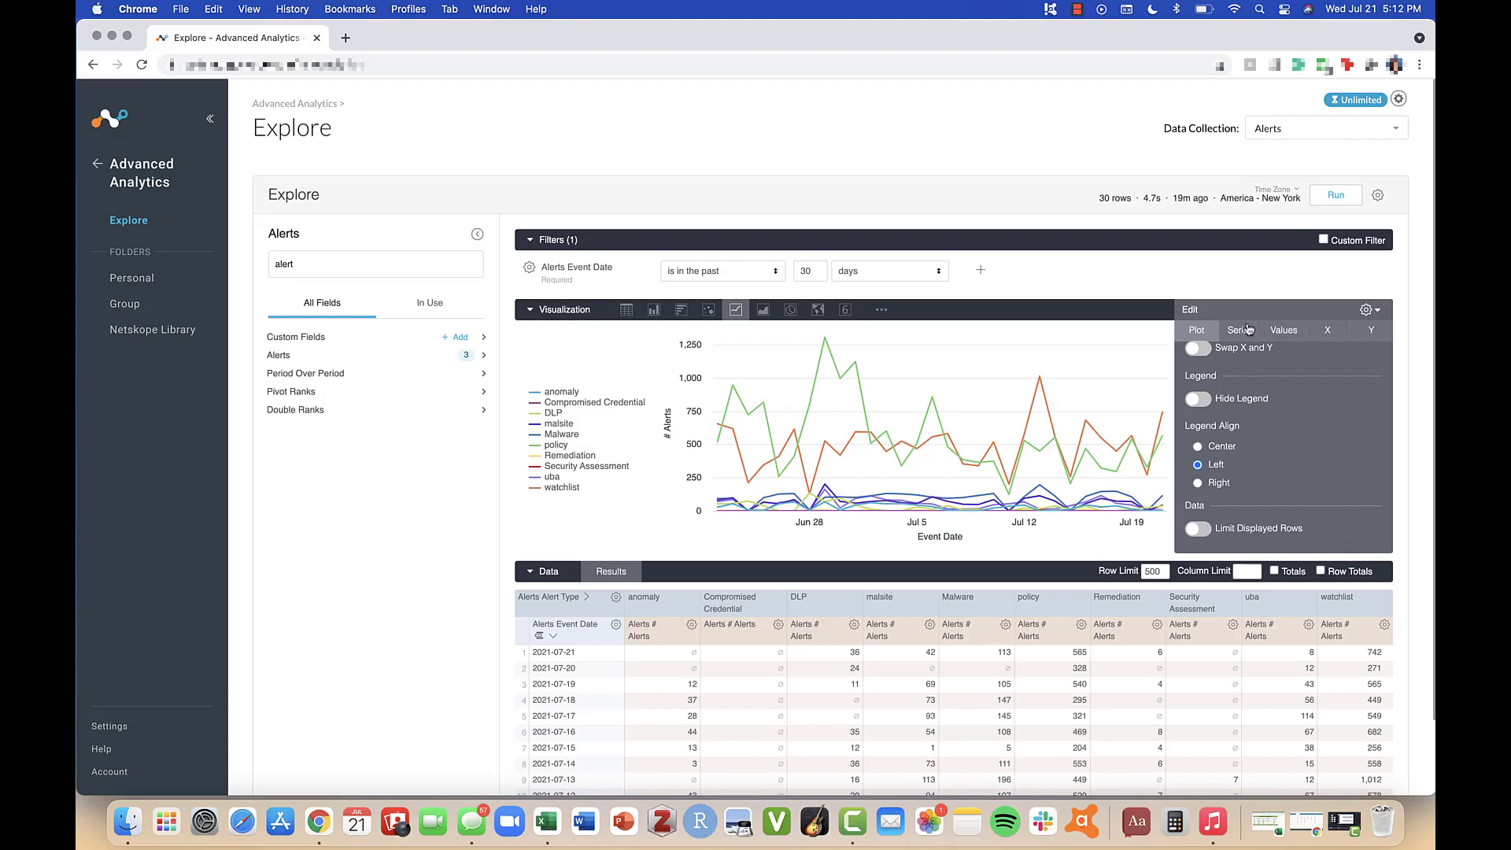
Step: Relabel the anomaly series as Anomaly in the series customizations
click(1238, 339)
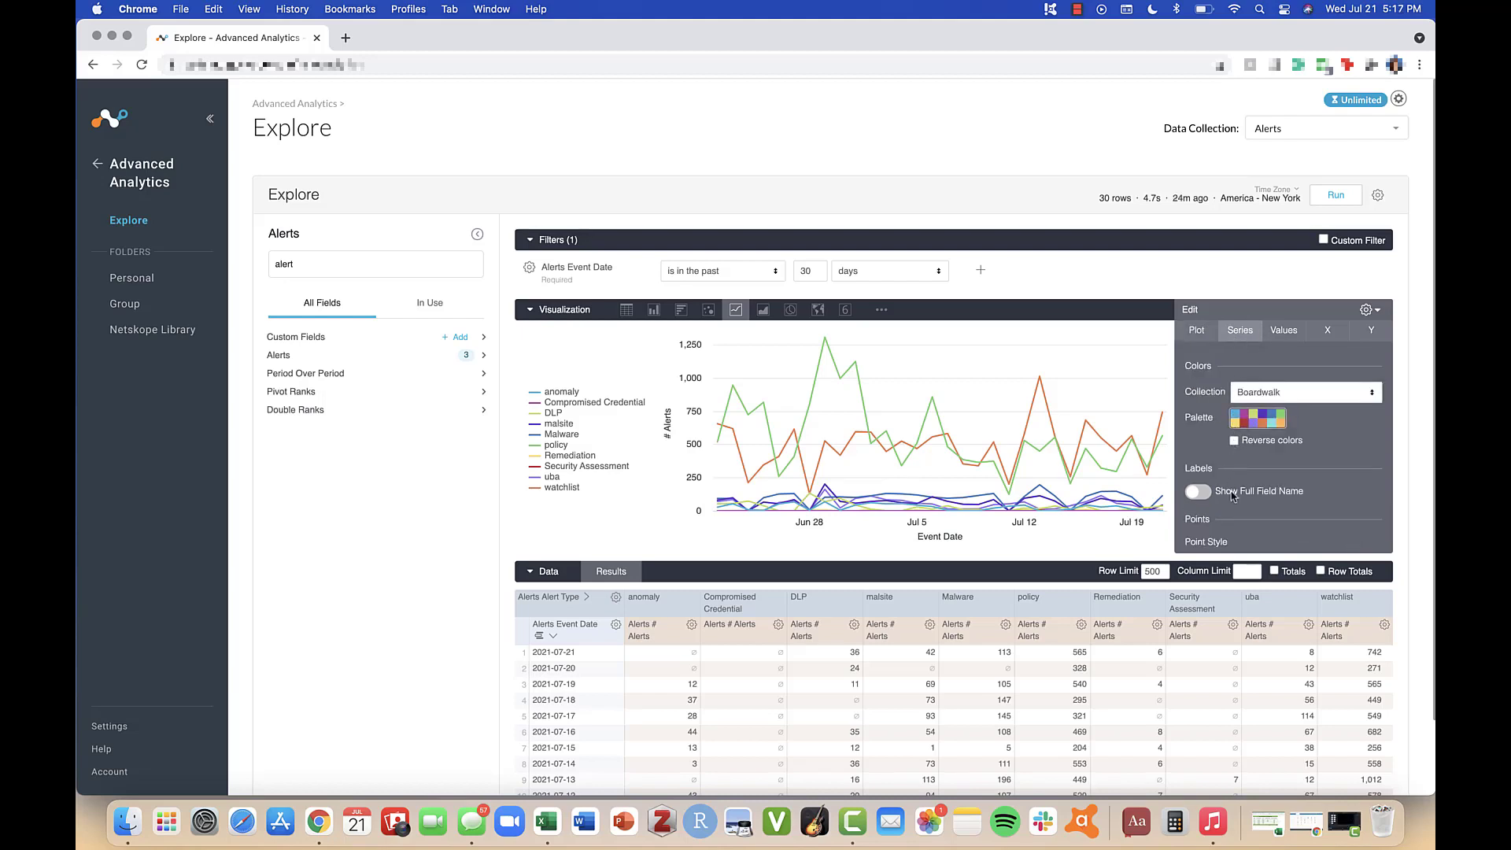
scroll(1228, 512, down, 2)
scroll(1228, 496, up, 2)
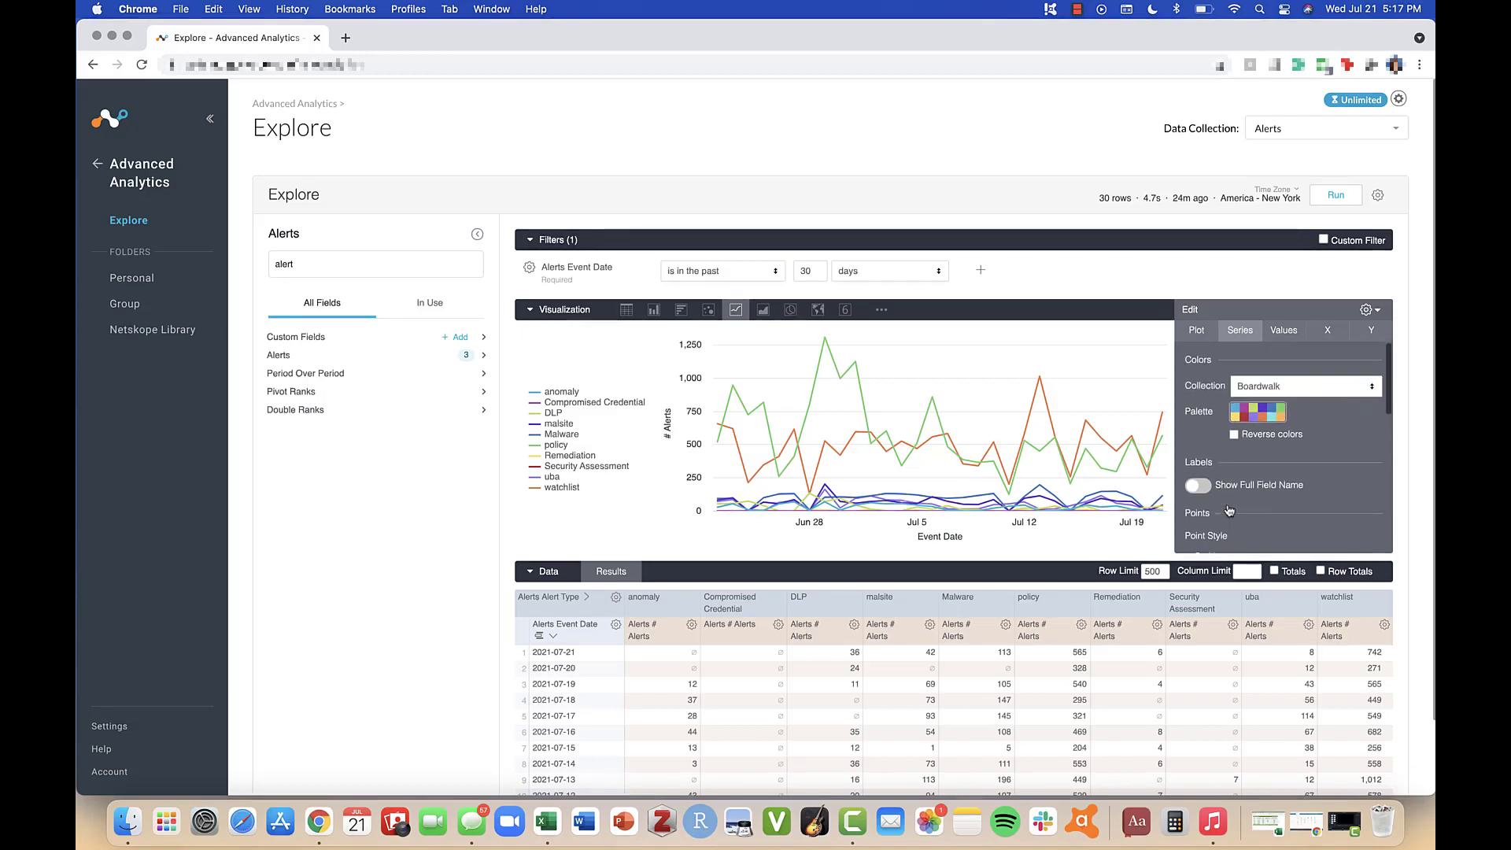
scroll(1260, 480, down, 4)
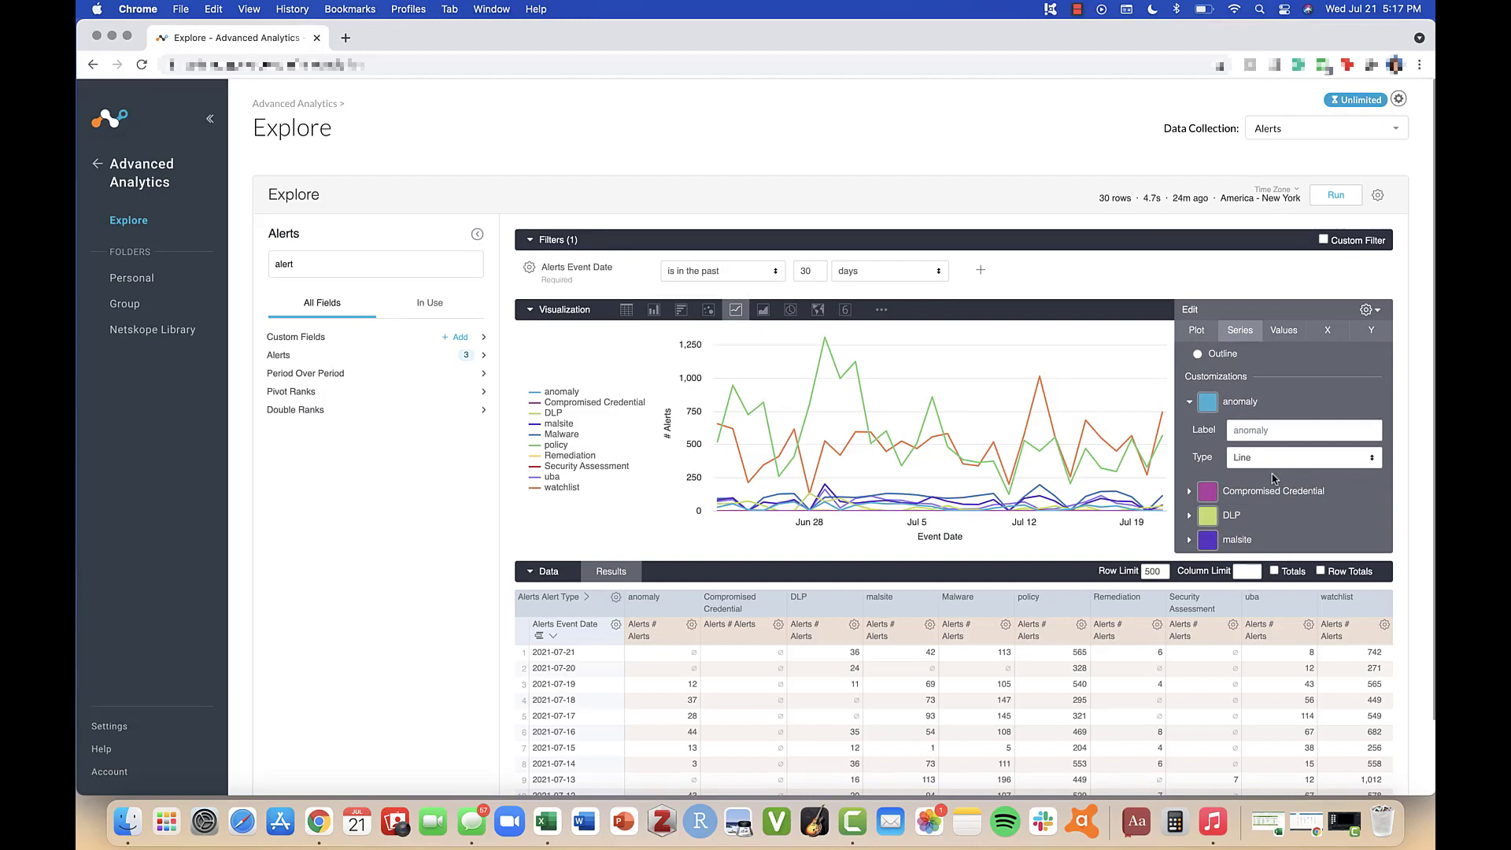
click(1263, 429)
text(A)
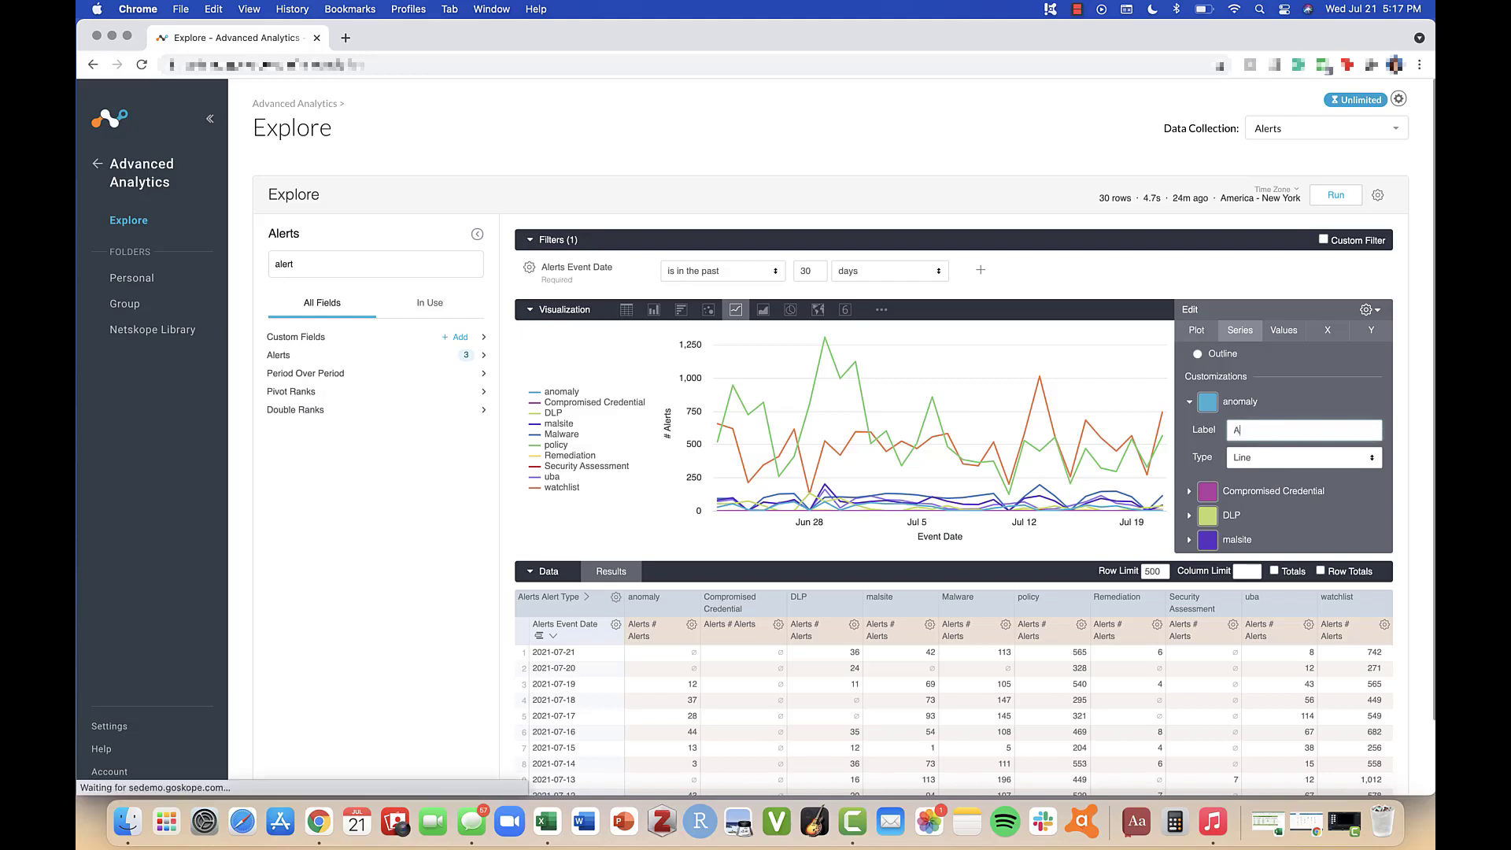
text(noma)
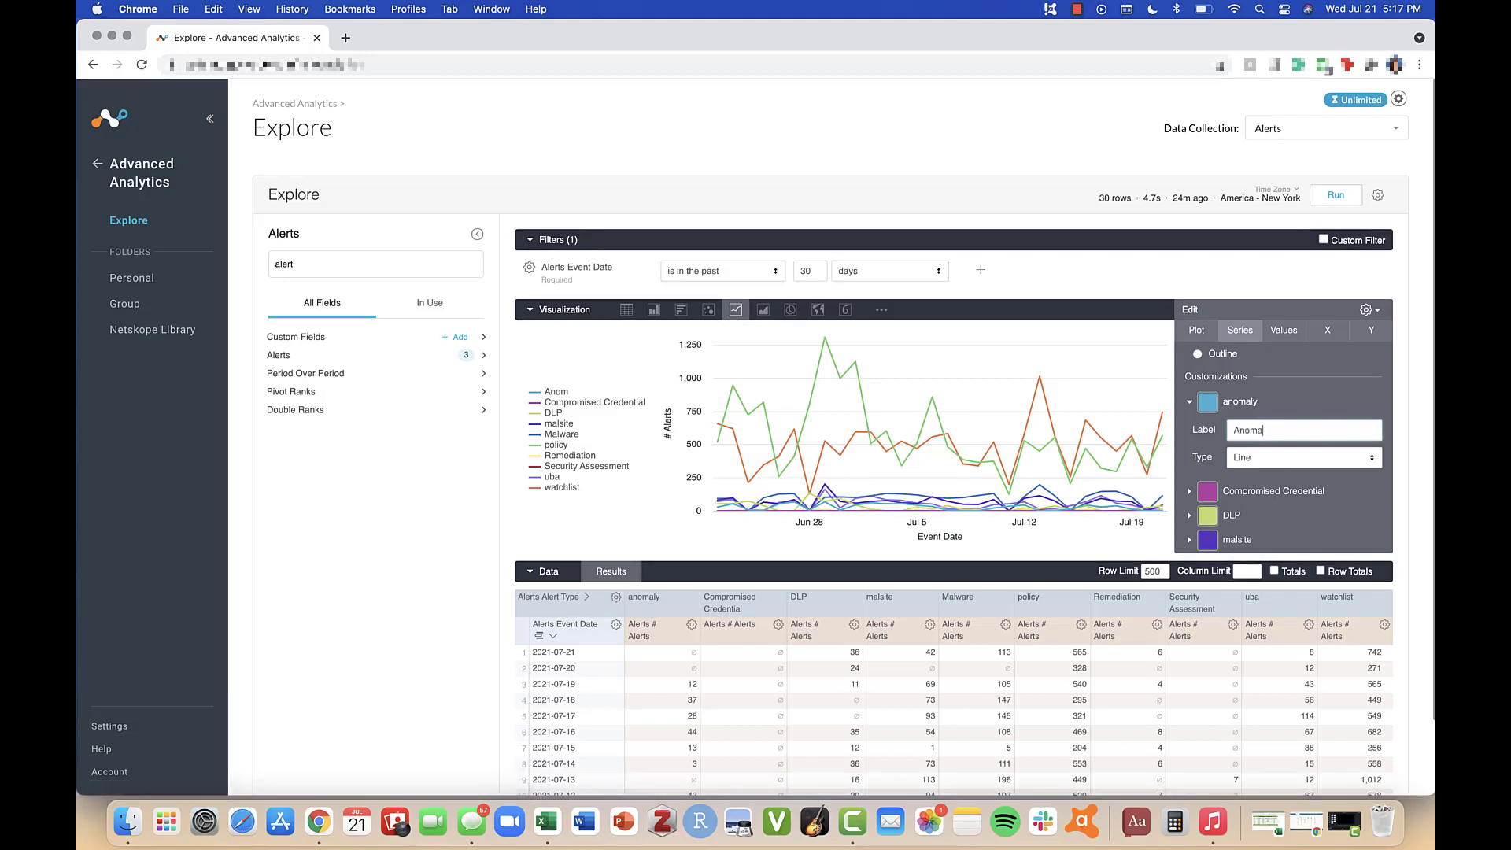
text(ly)
Step: Turn value labels on the chart on and back off in the values settings
click(1284, 331)
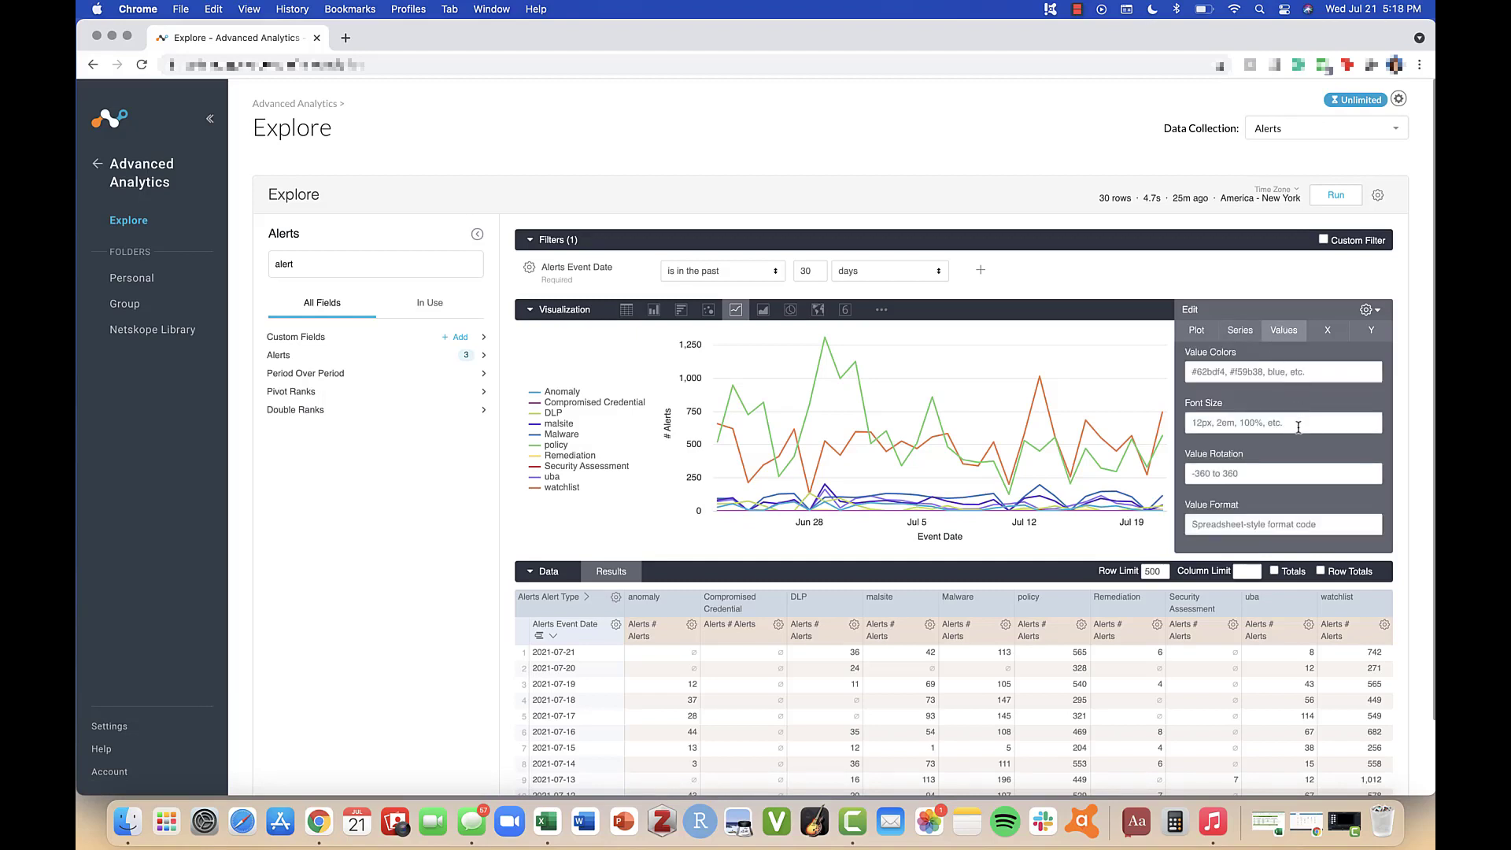
scroll(1287, 393, up, 2)
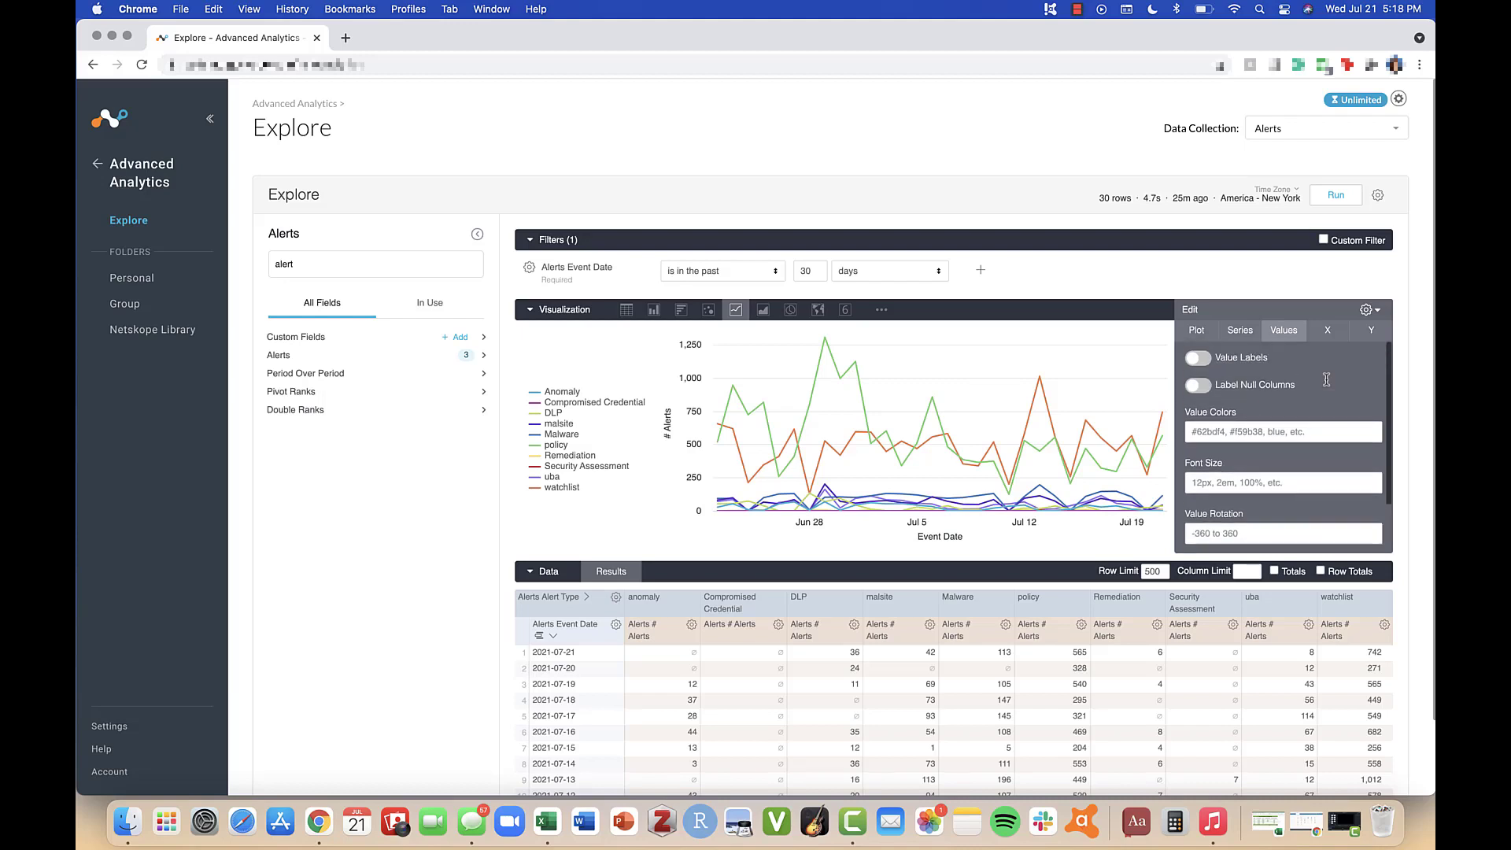
click(1198, 358)
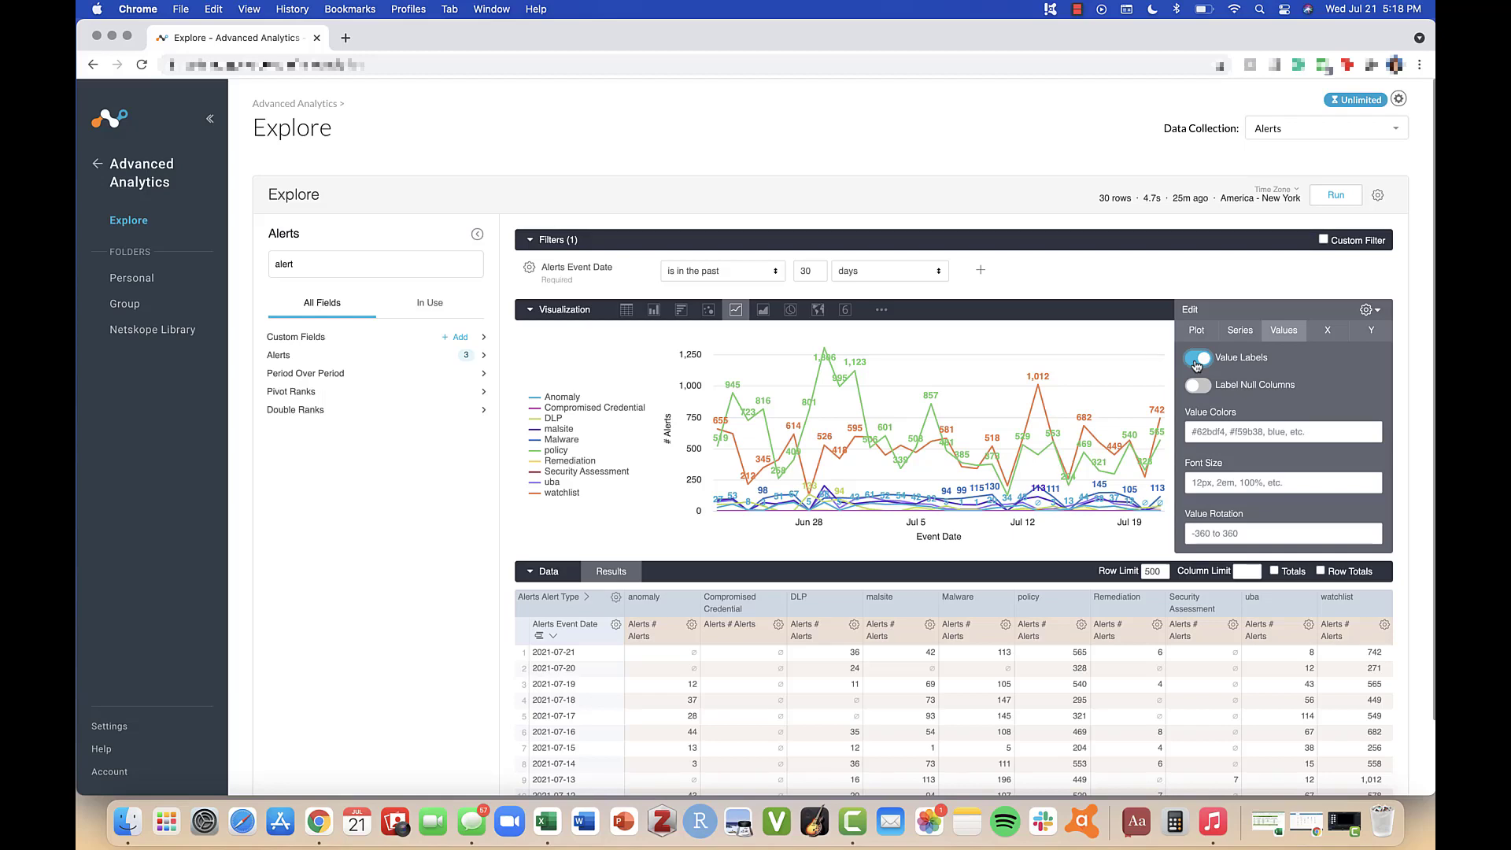
click(1197, 361)
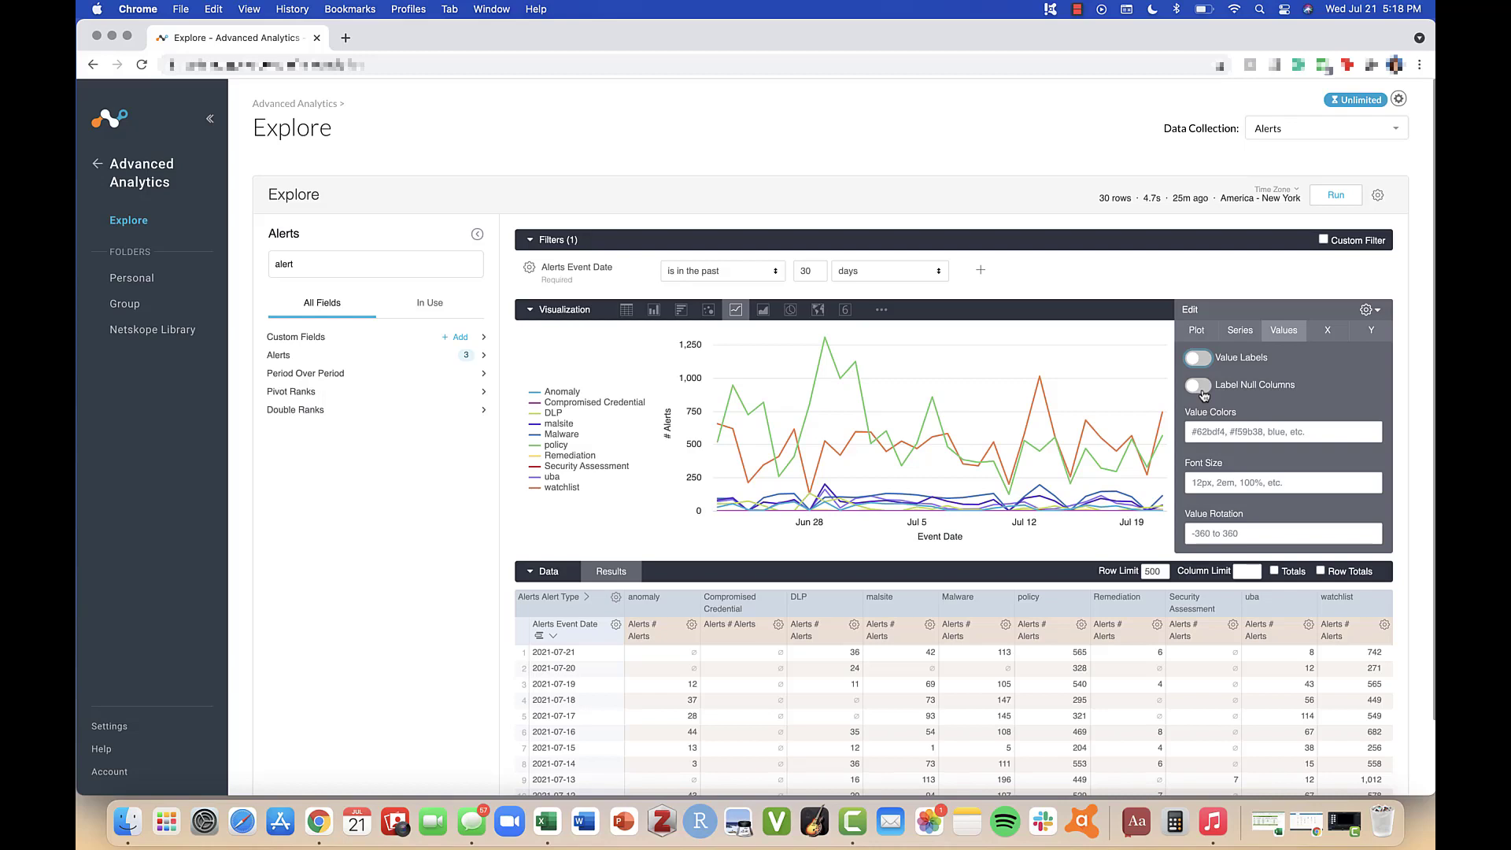
Step: Review the remaining value options and the X-axis scale type and axis name settings
scroll(1193, 466, down, 1)
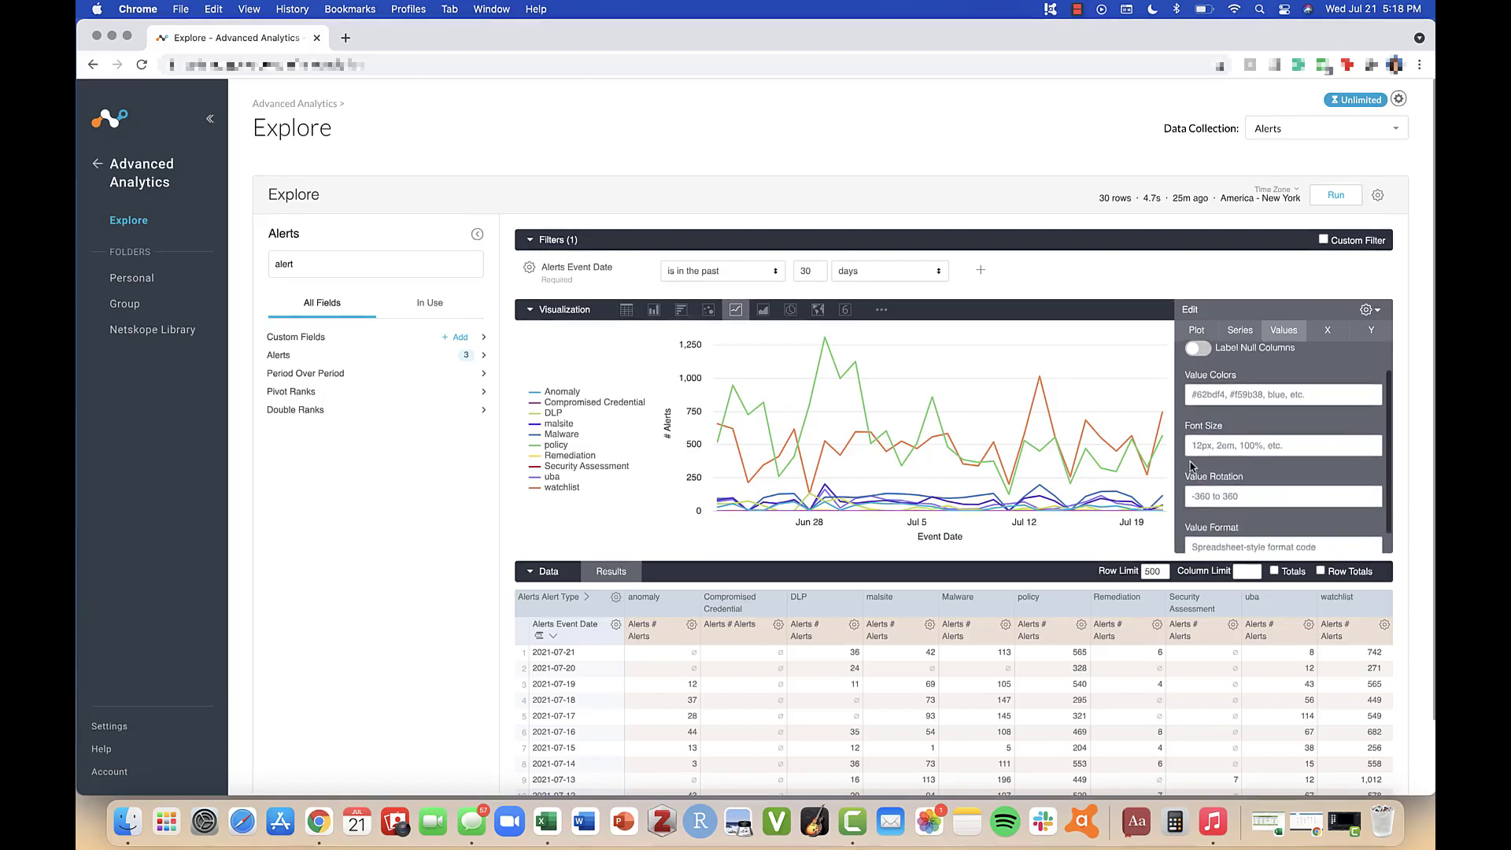
scroll(1192, 466, down, 1)
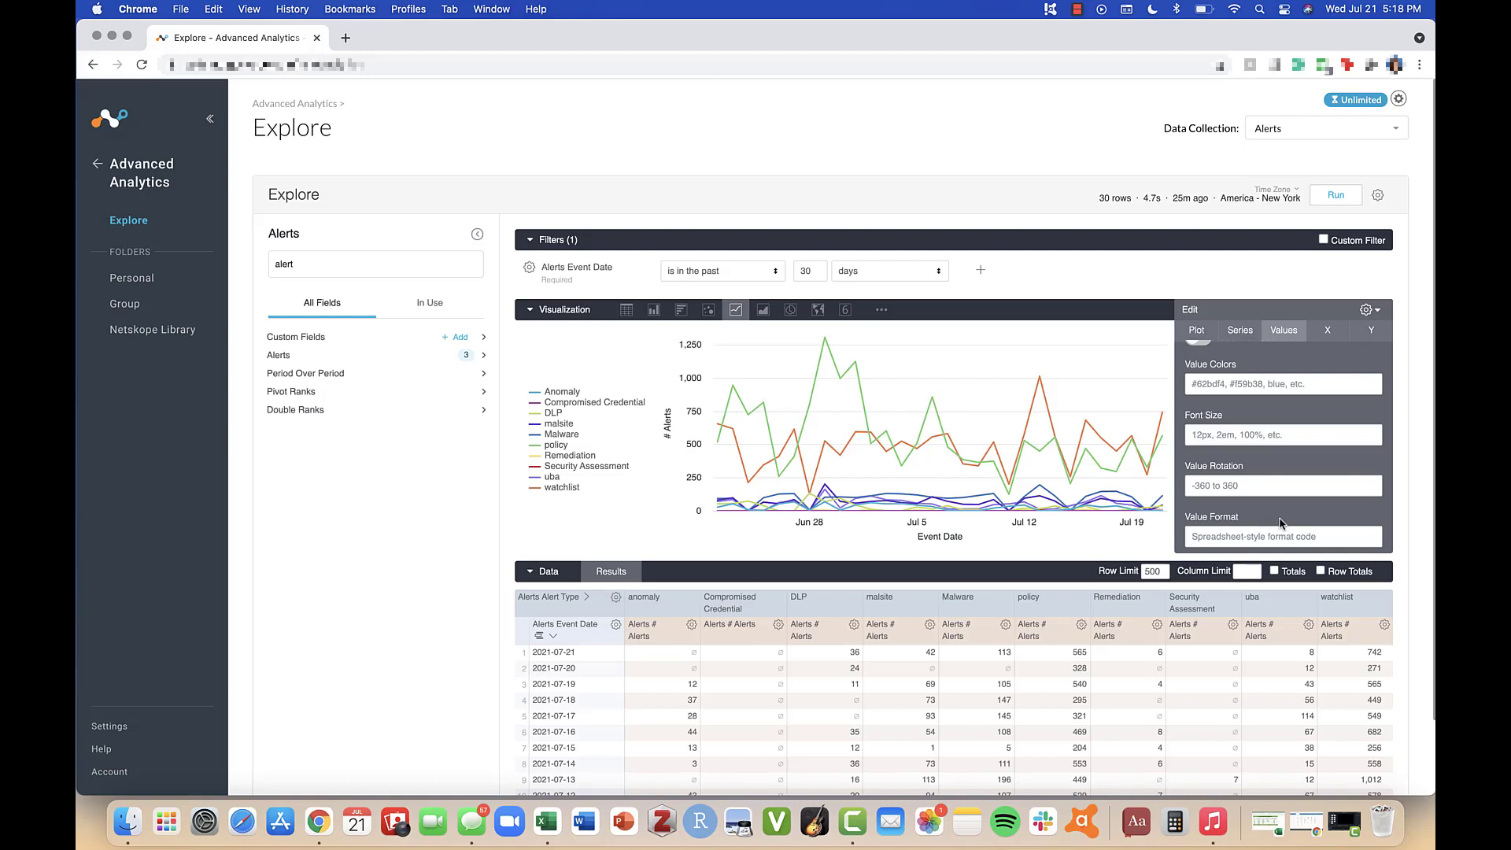
click(1326, 339)
scroll(1325, 384, up, 2)
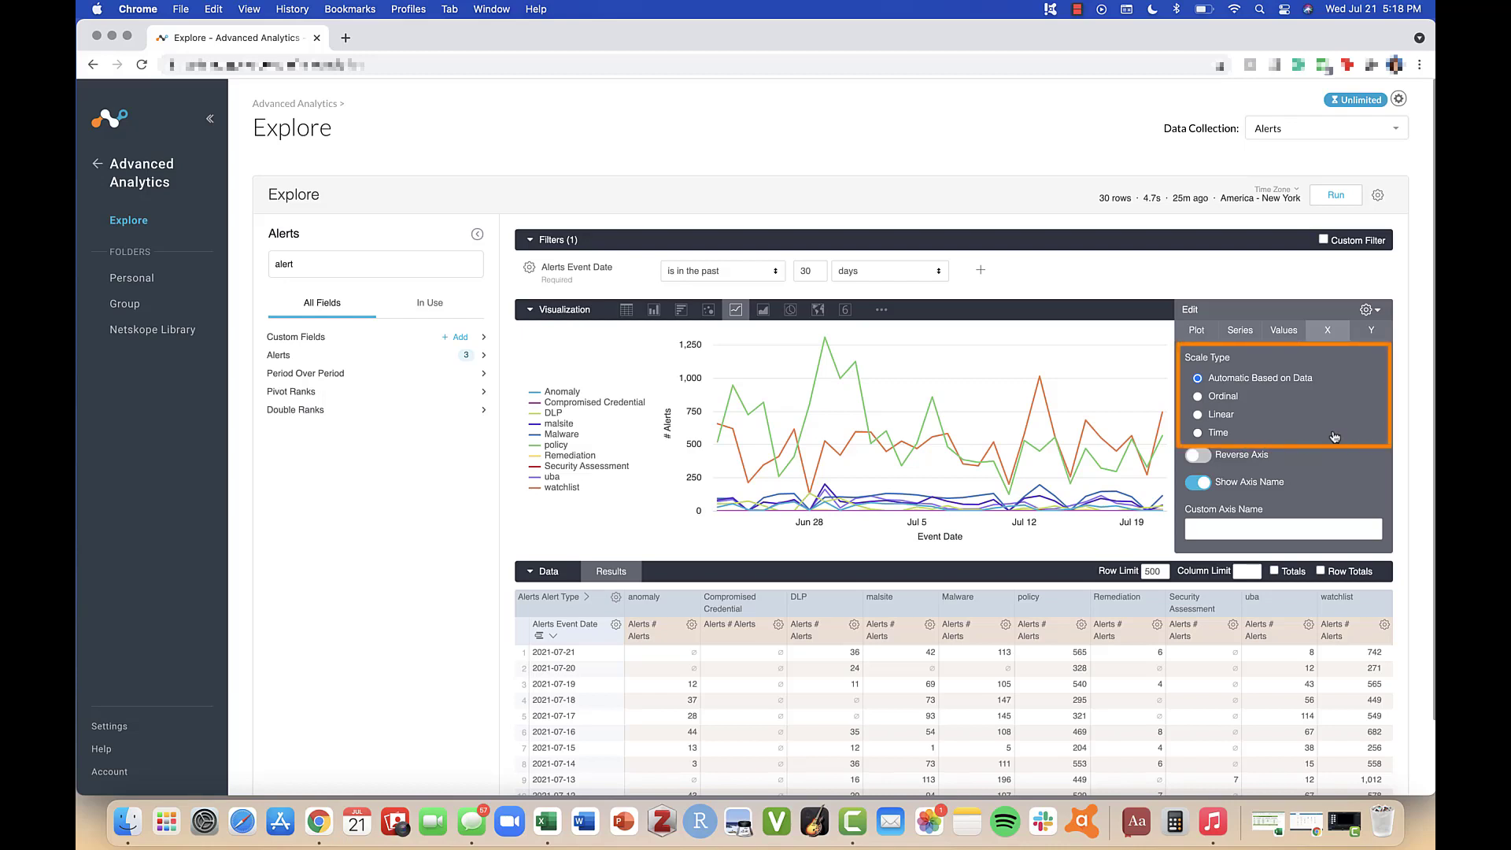
scroll(1335, 436, down, 2)
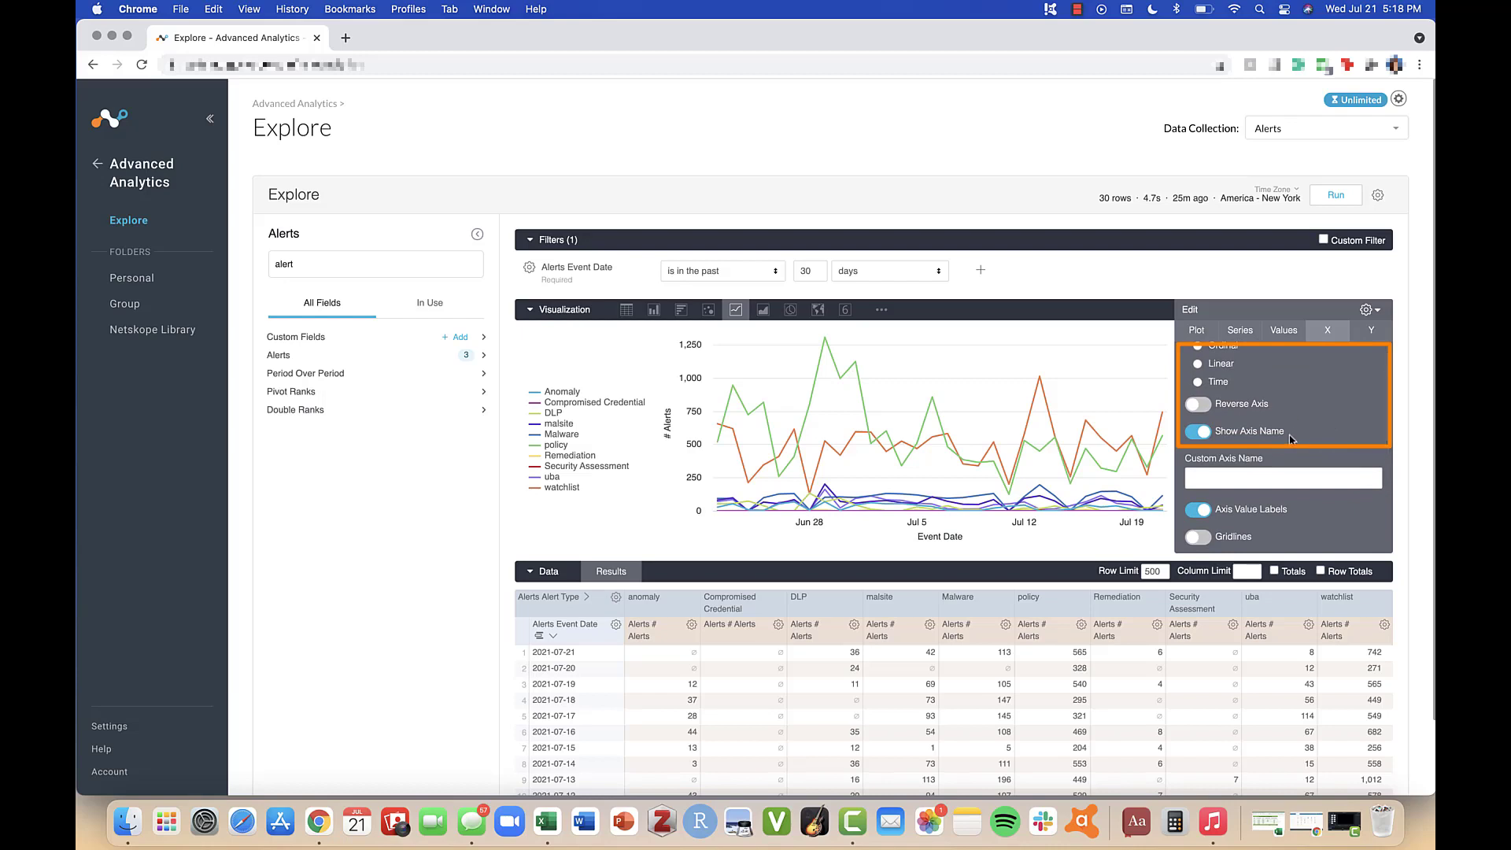
Step: Set the X-axis custom axis name to Time
scroll(1291, 439, down, 2)
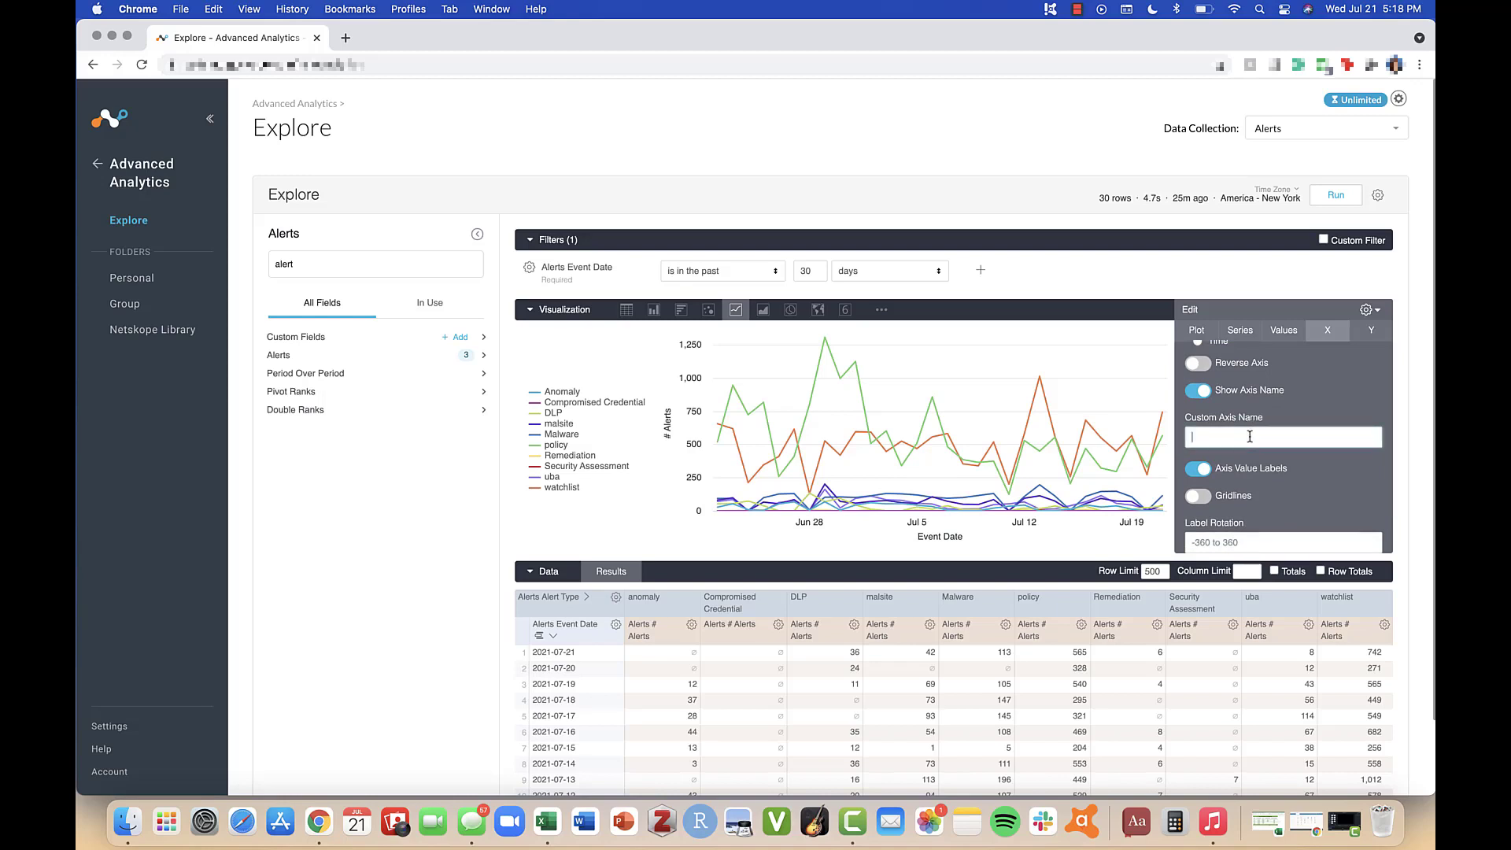
text(Time)
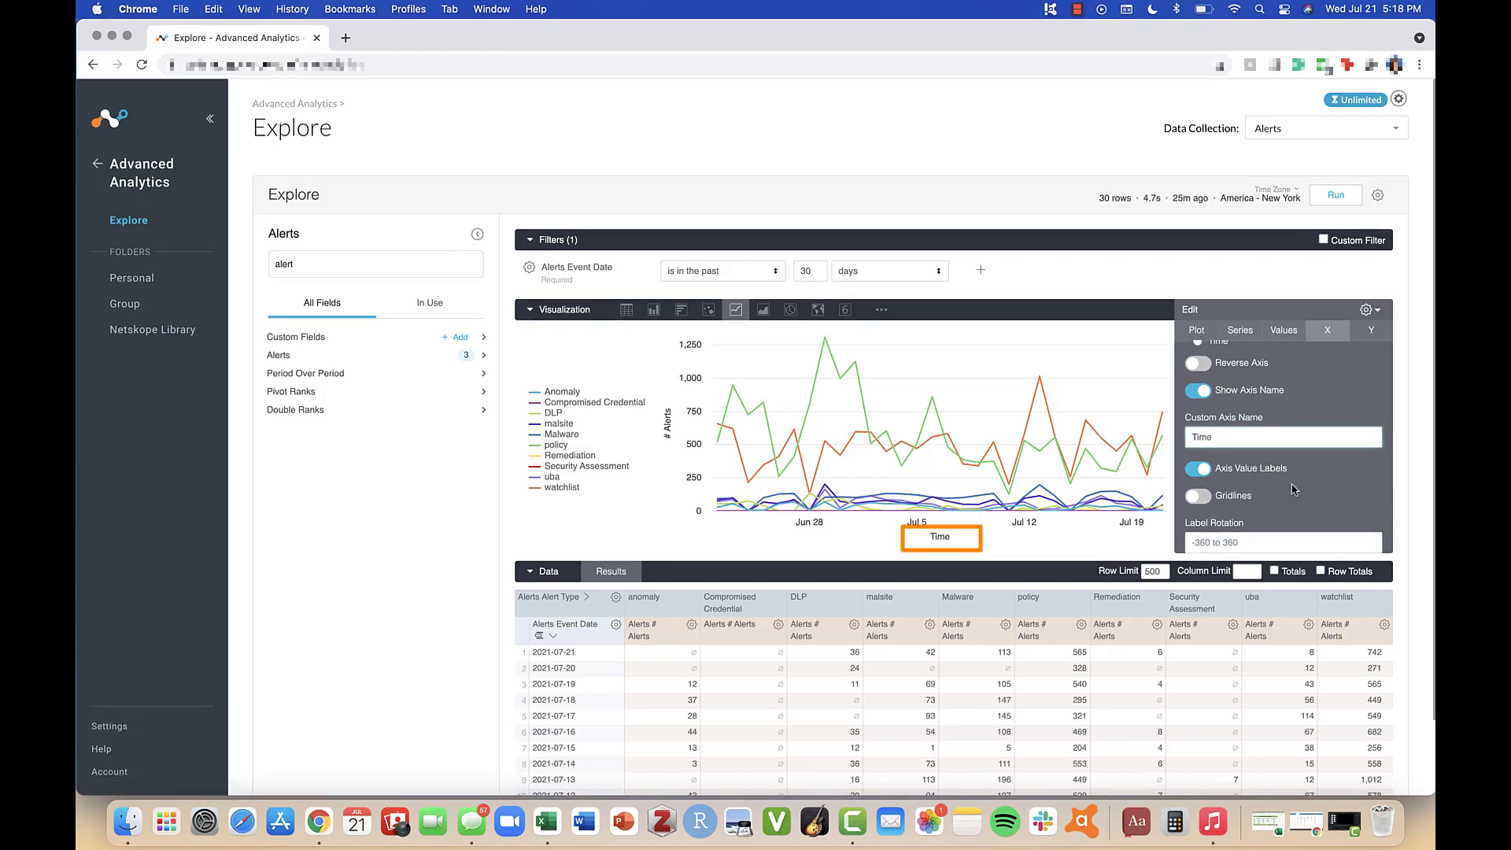
scroll(1294, 489, down, 2)
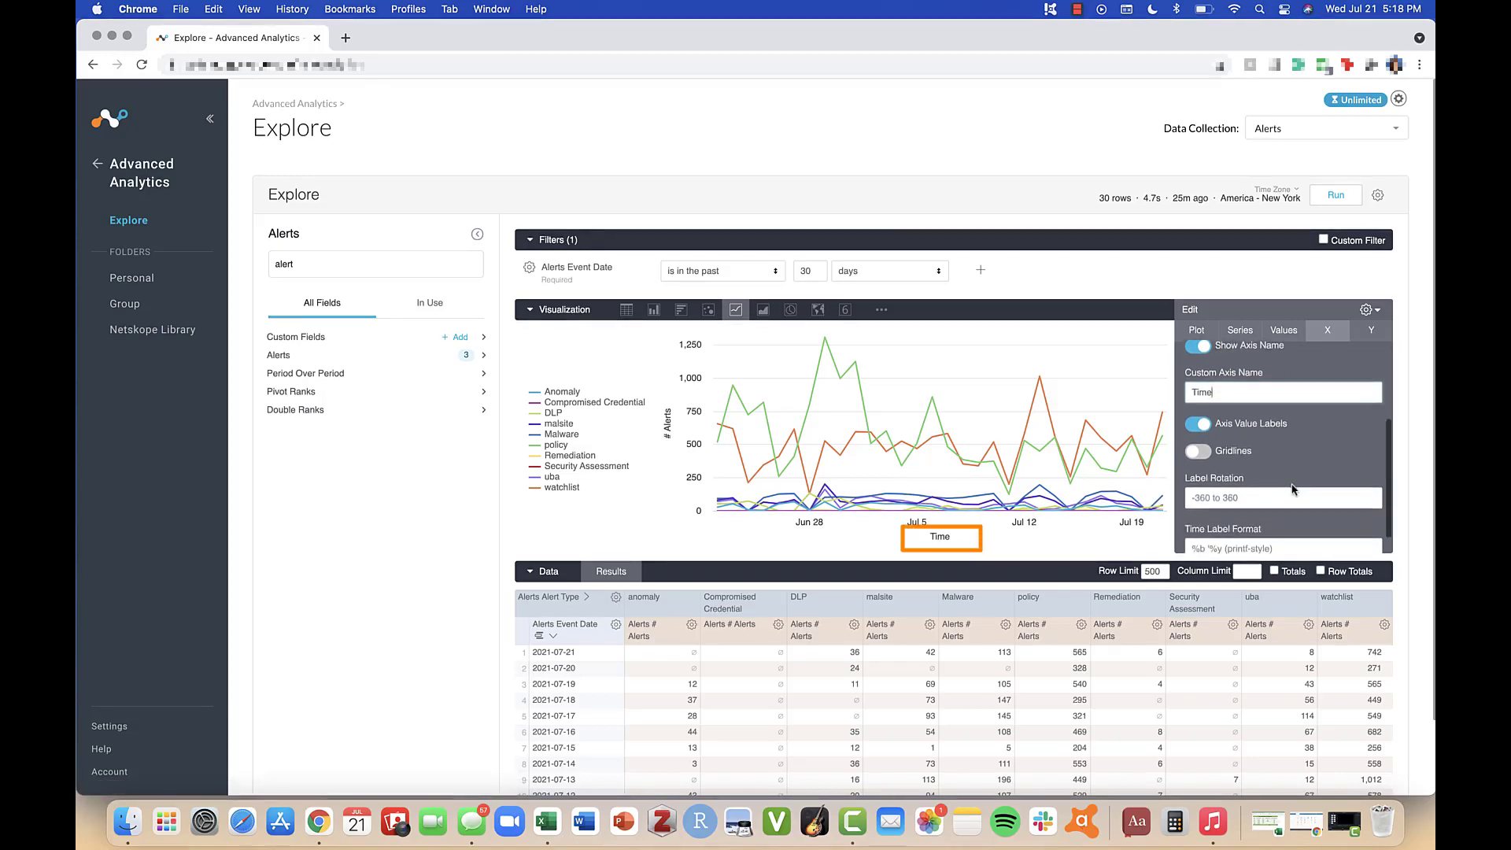
click(1308, 421)
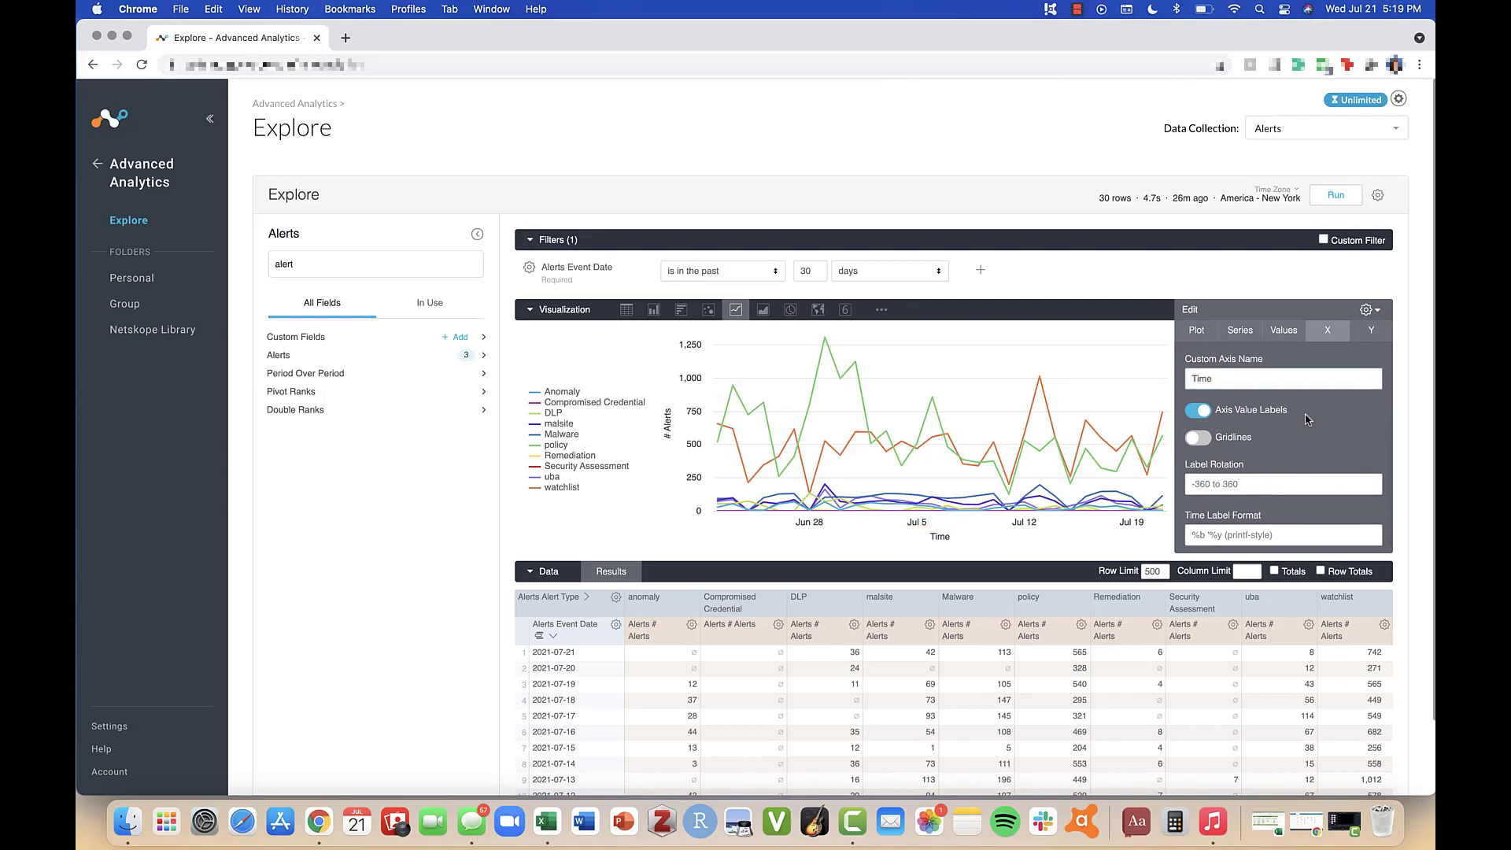
Step: Set the X-axis label rotation to 45 and the time label format to %d %B %y
scroll(1281, 475, down, 1)
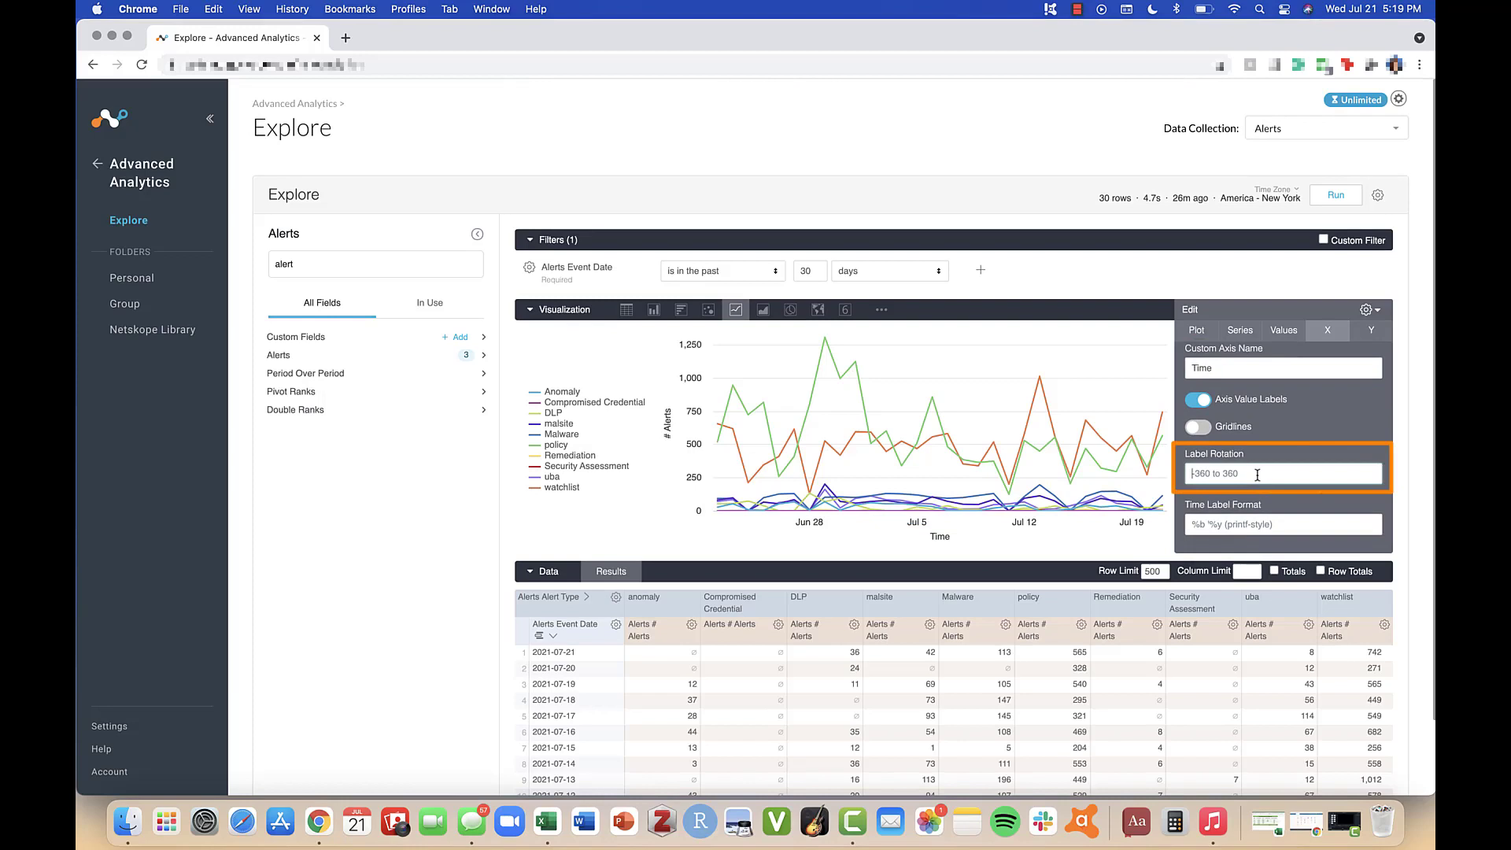
text(45)
click(1259, 523)
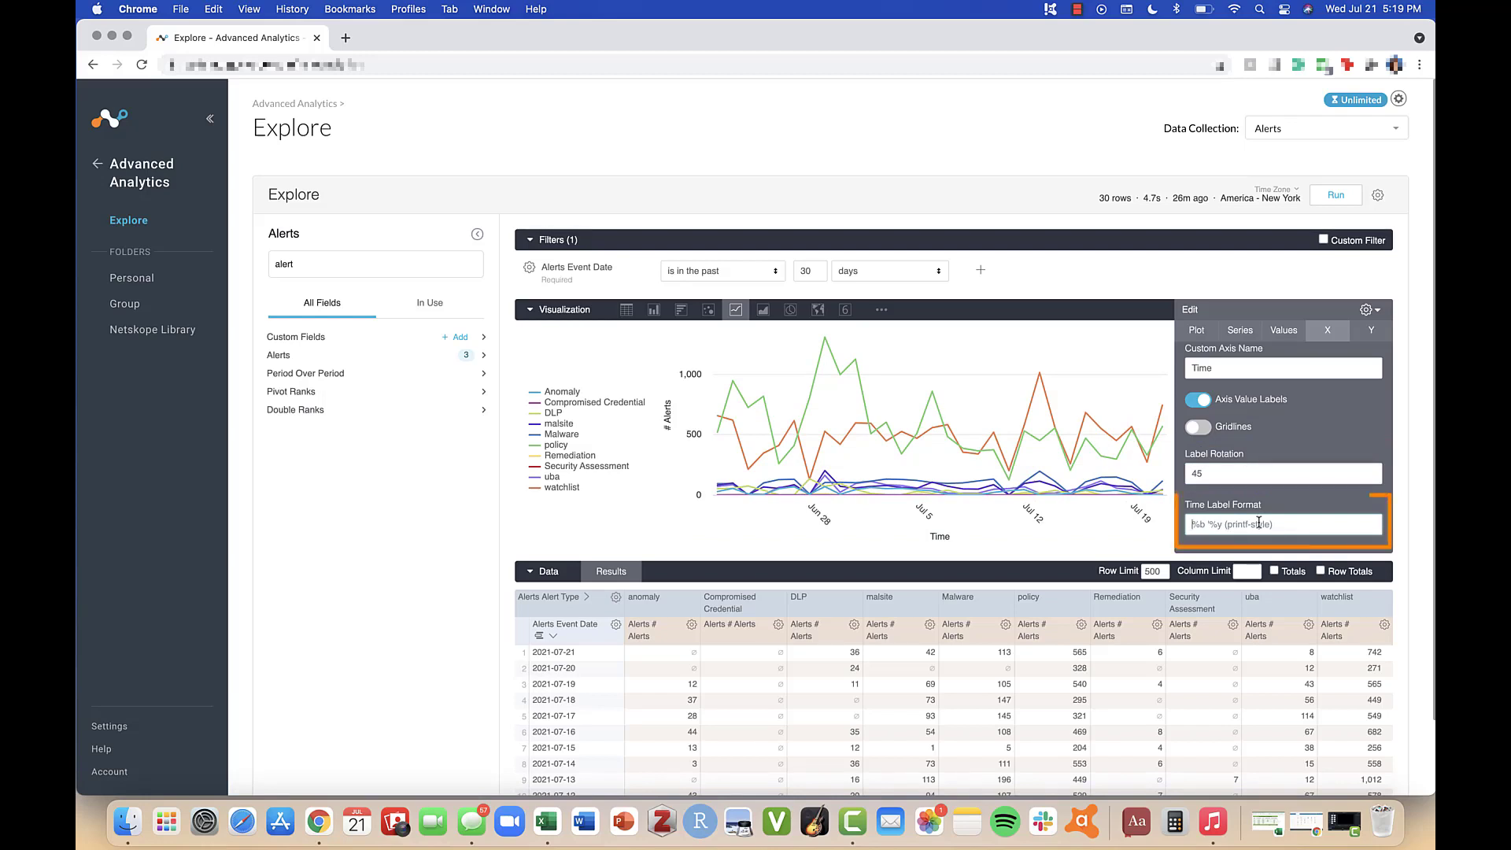
text(%)
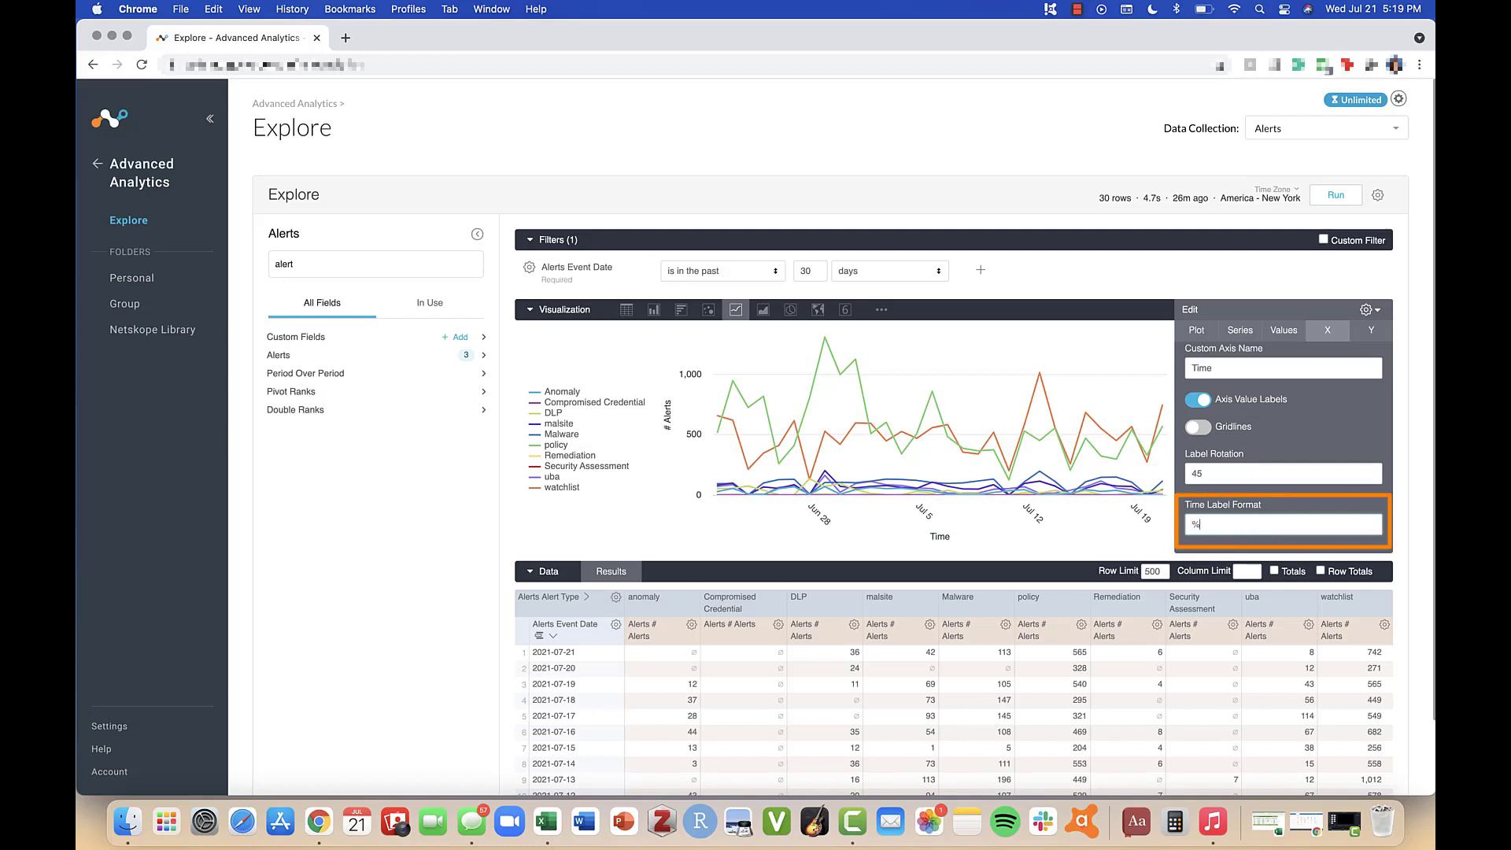
text(d %)
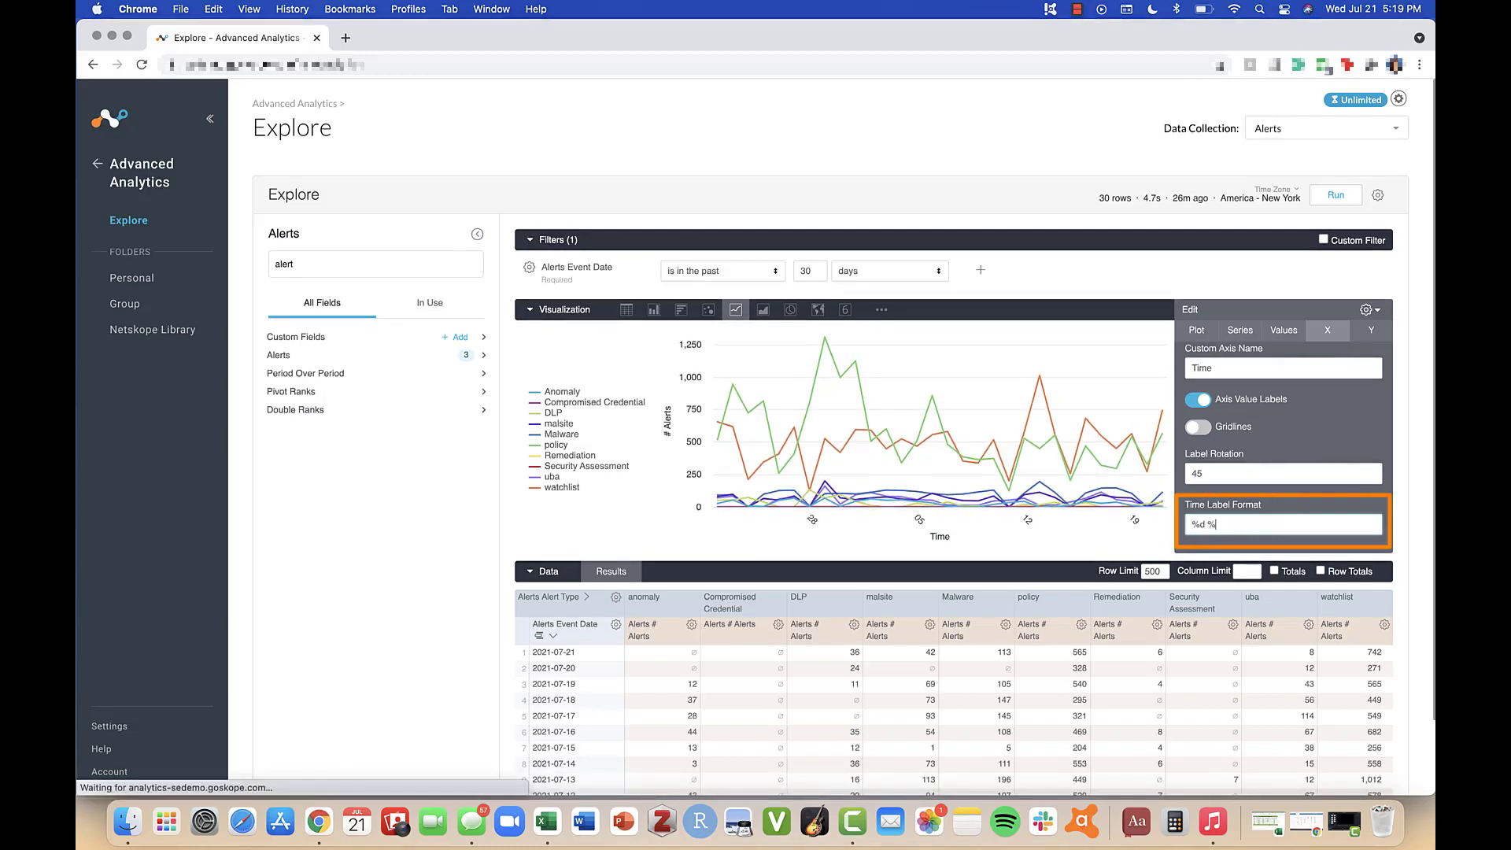
text(B%y)
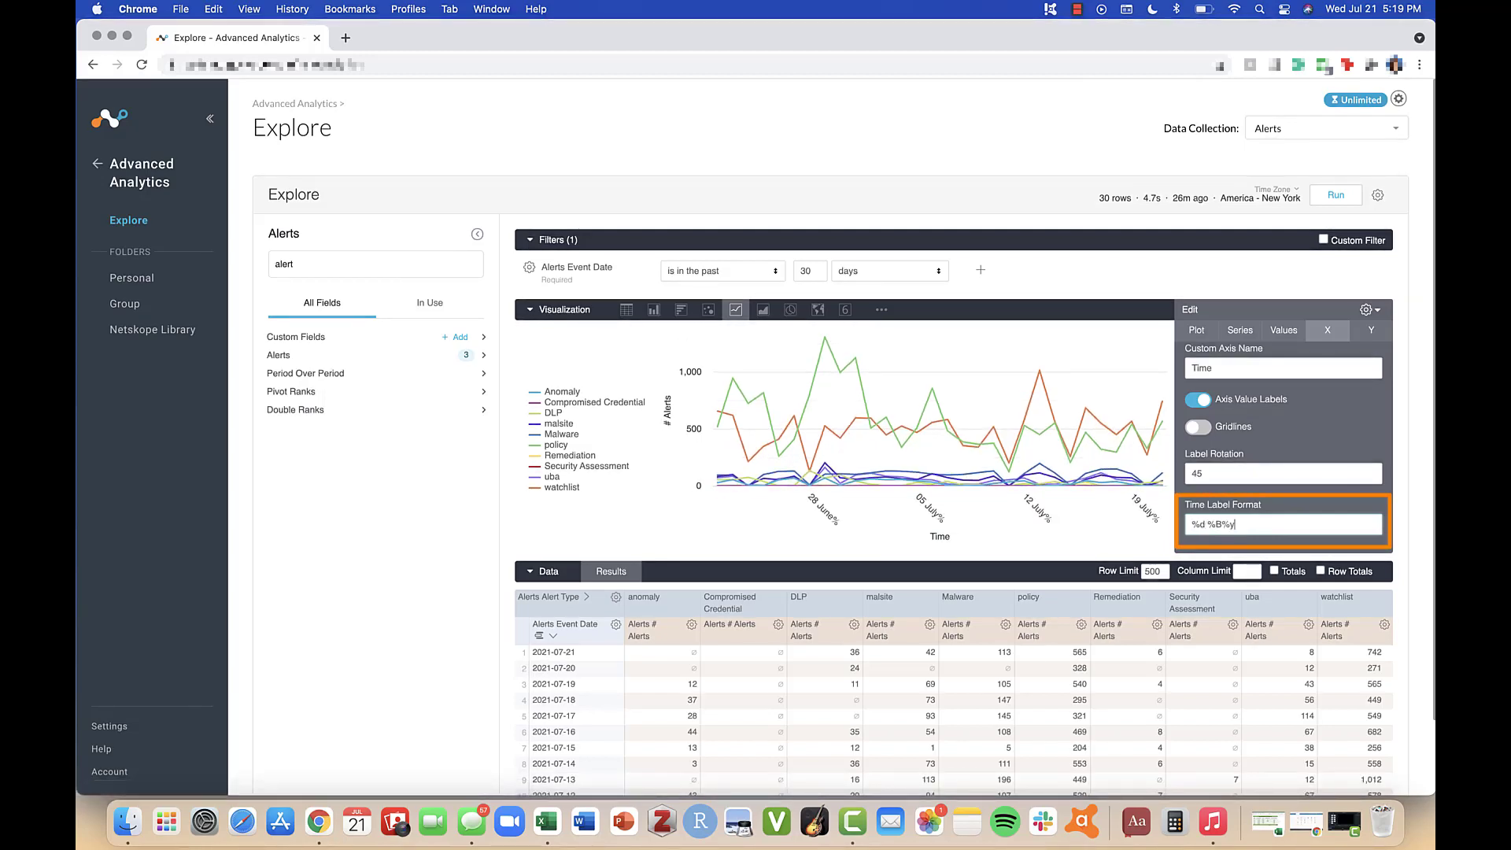
click(1220, 525)
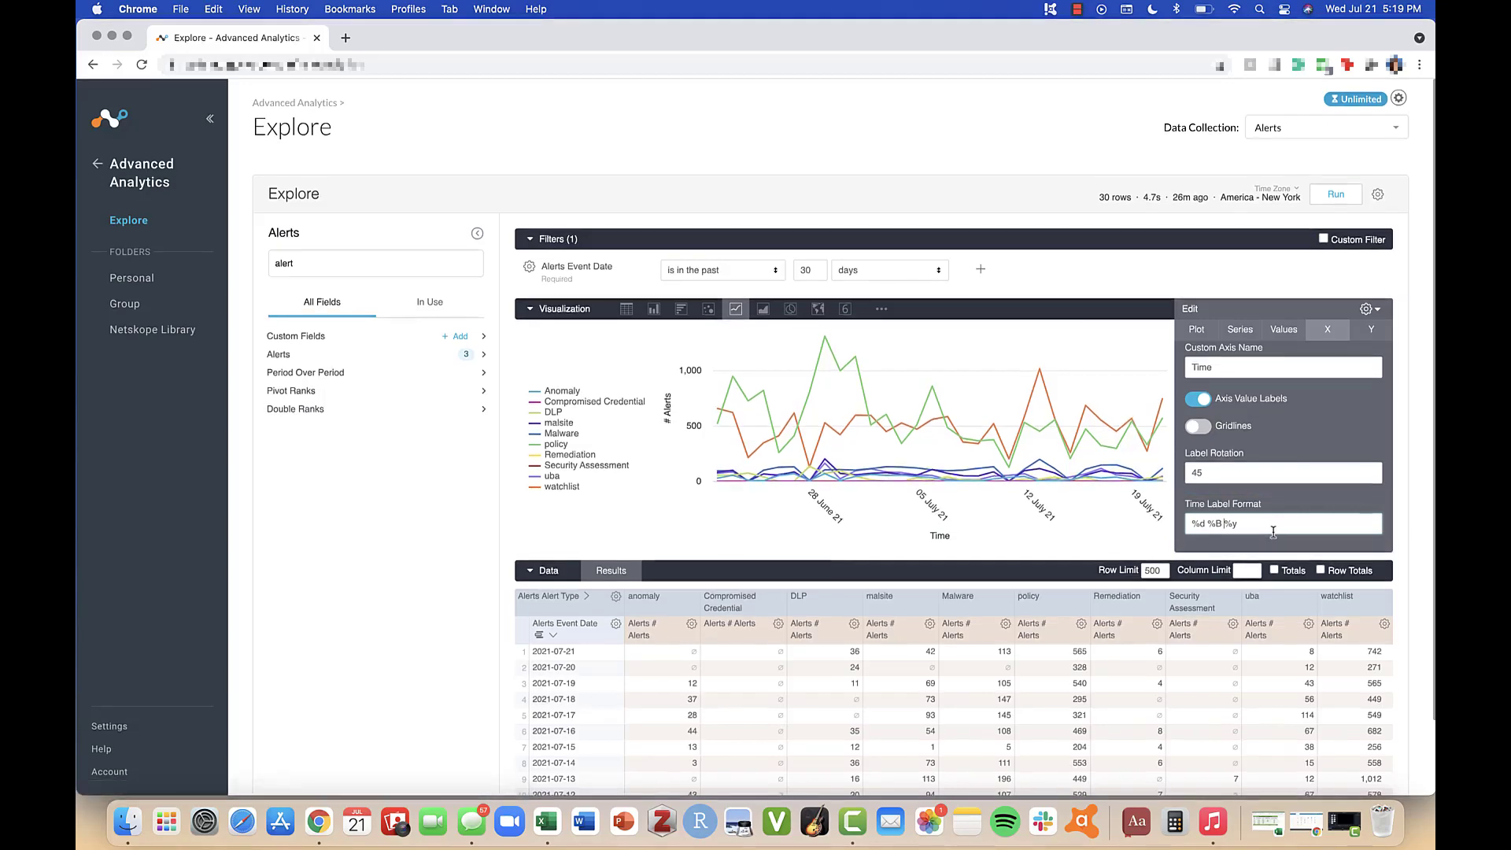
Step: Review the Y-axis settings, including gridlines, axes, scale type, axis name, tick density and markings, then close the editor
scroll(1267, 531, down, 1)
scroll(1274, 533, down, 1)
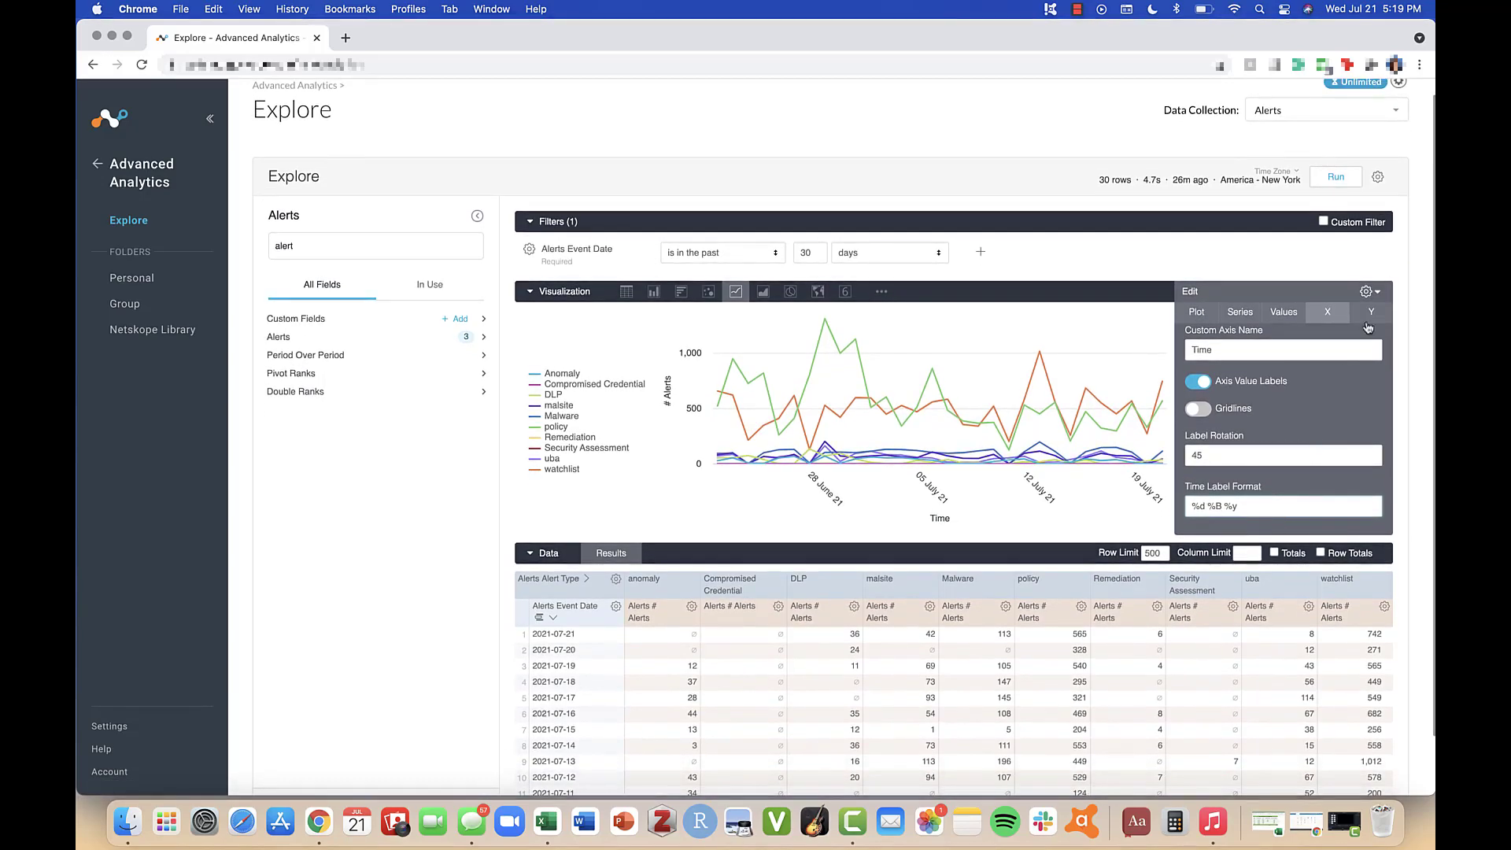
click(1376, 312)
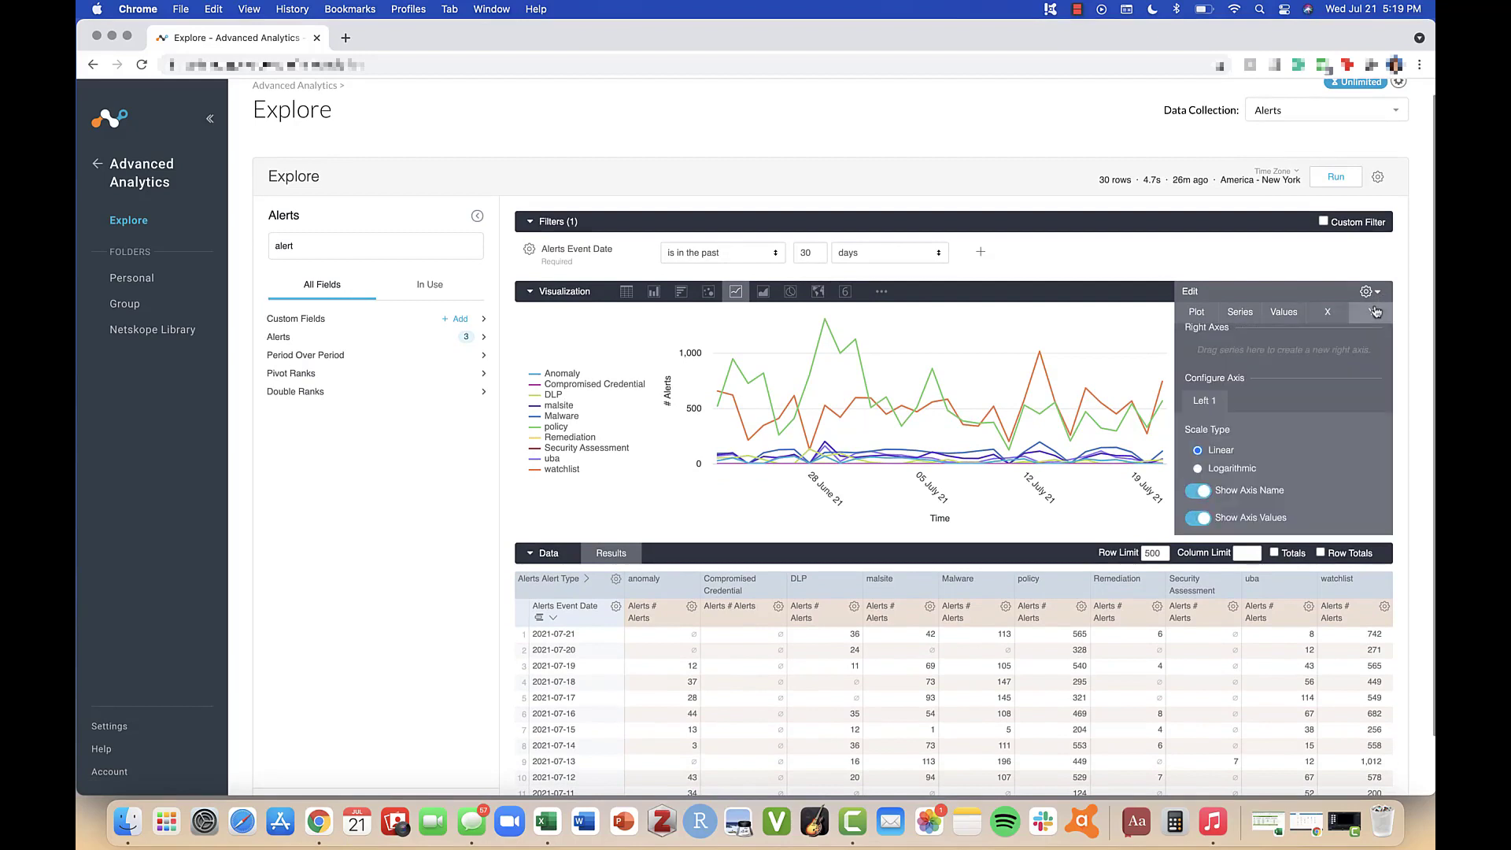
scroll(1345, 377, down, 2)
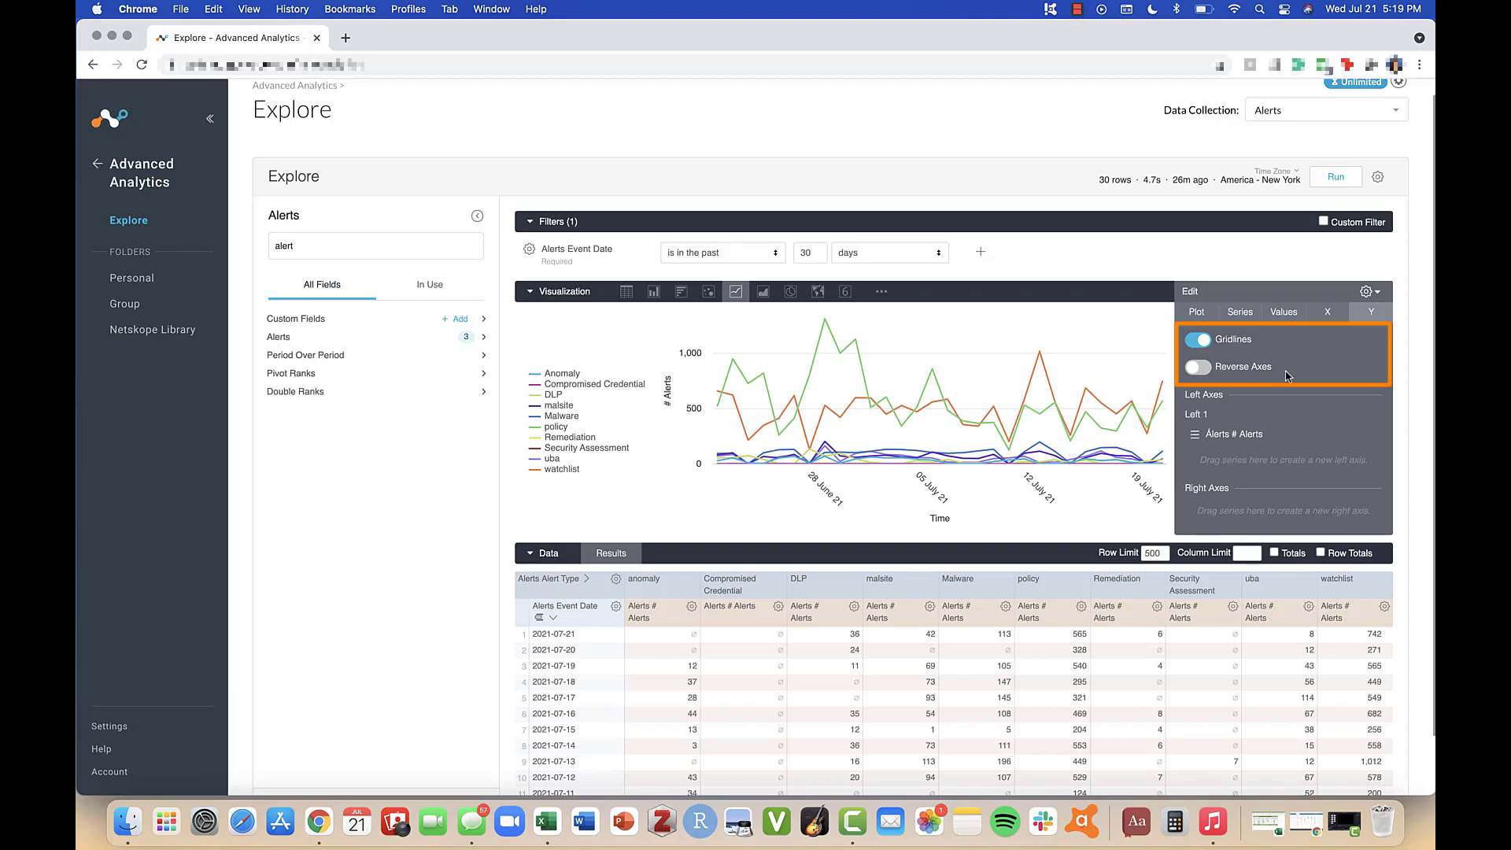
scroll(1287, 377, down, 2)
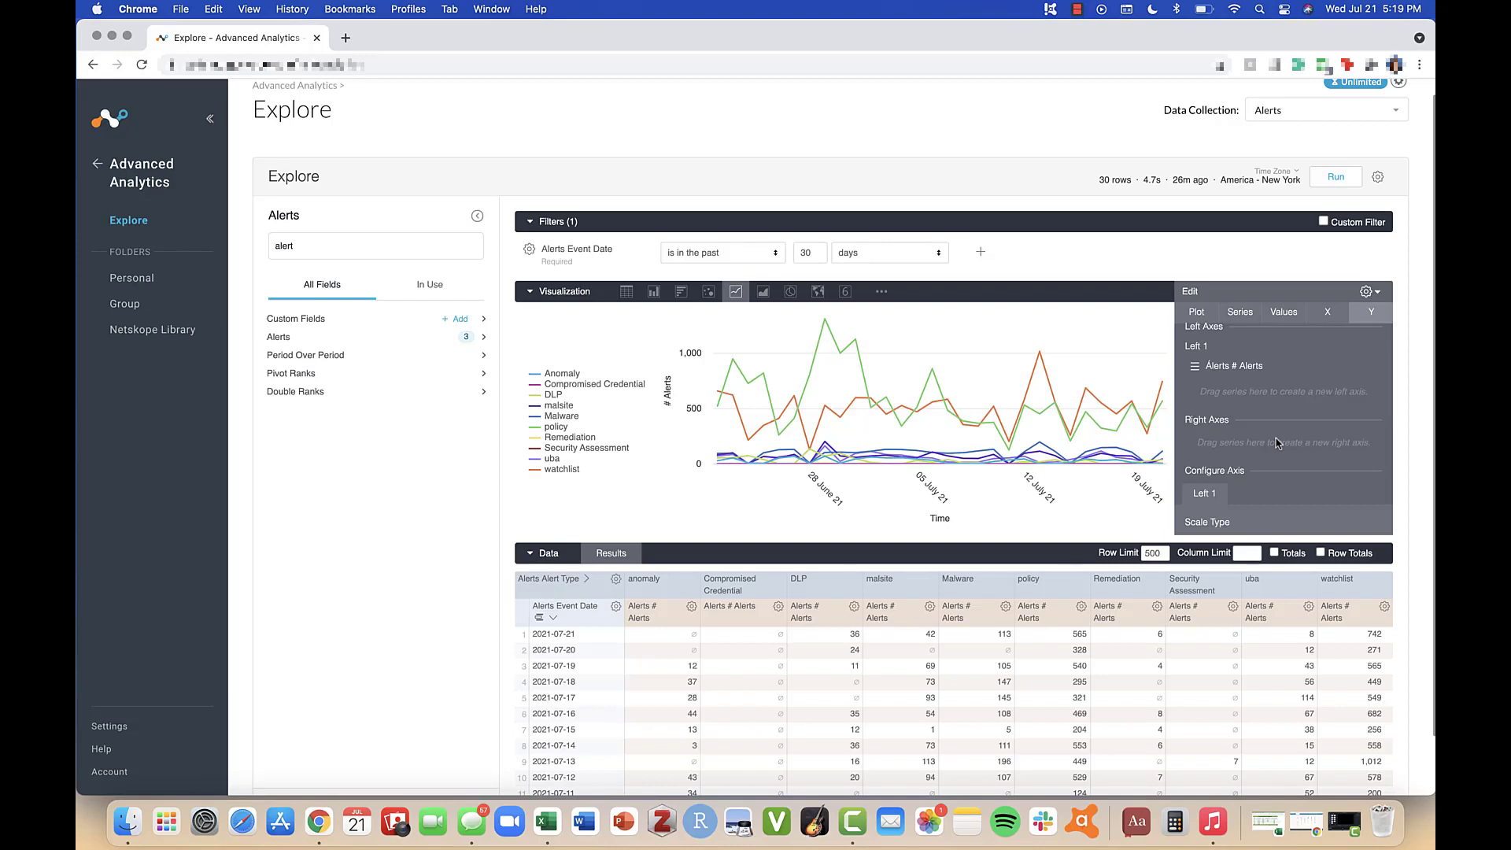
scroll(1277, 443, down, 5)
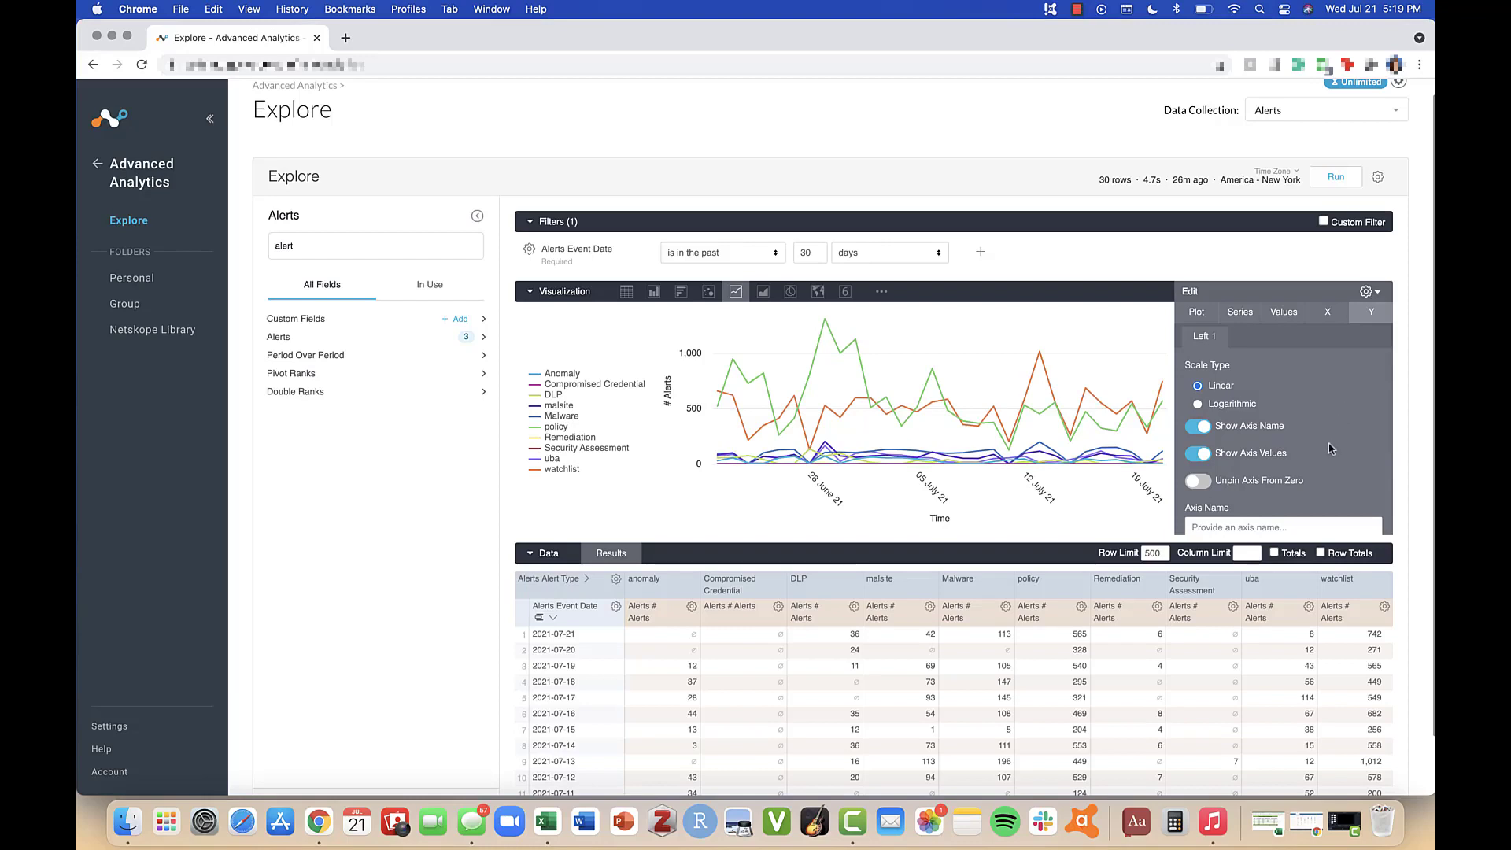
scroll(1316, 494, down, 4)
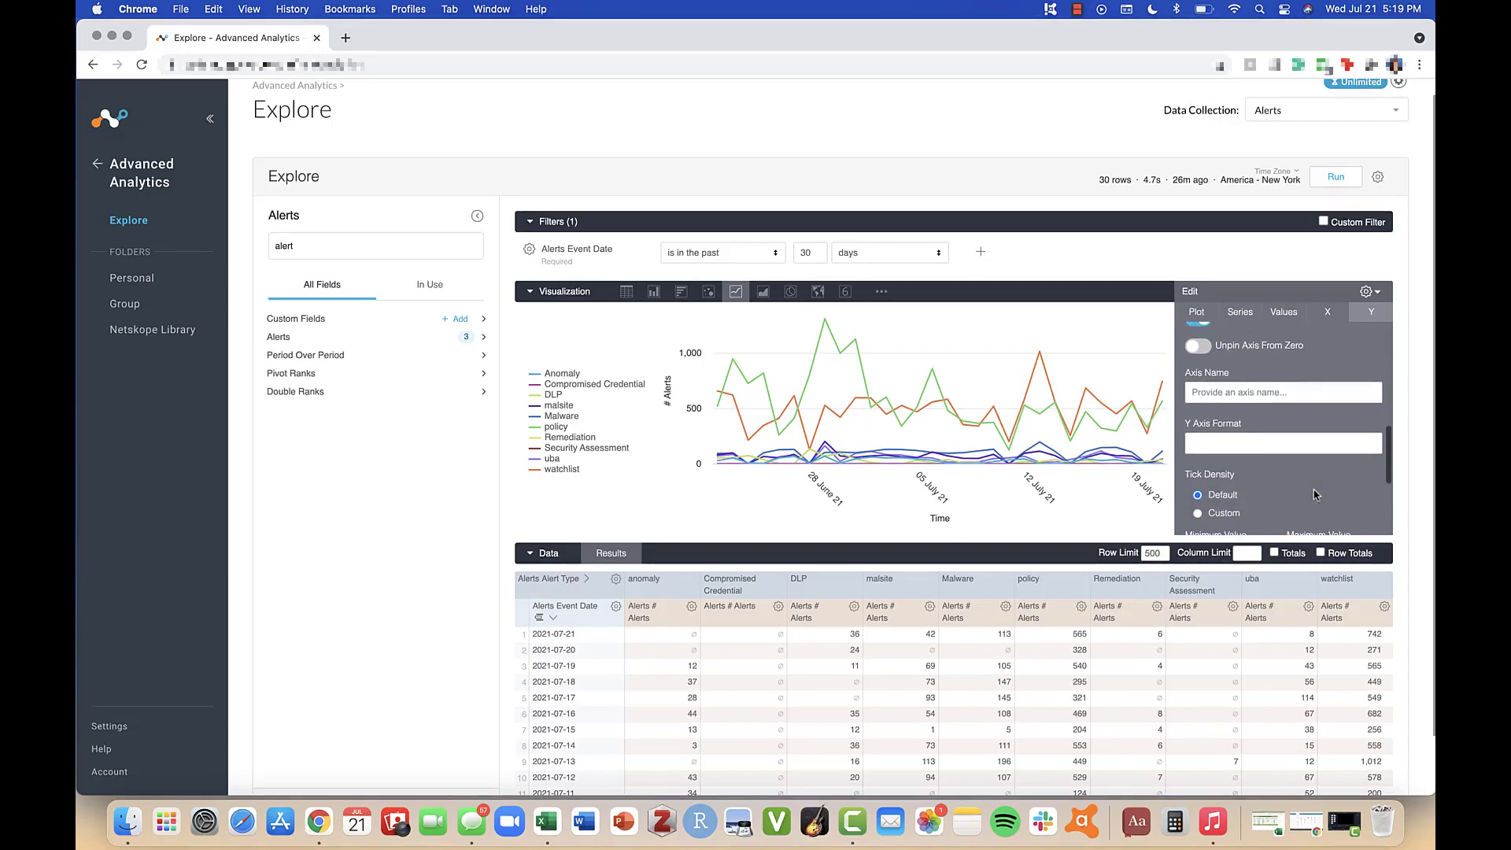
scroll(1315, 494, down, 3)
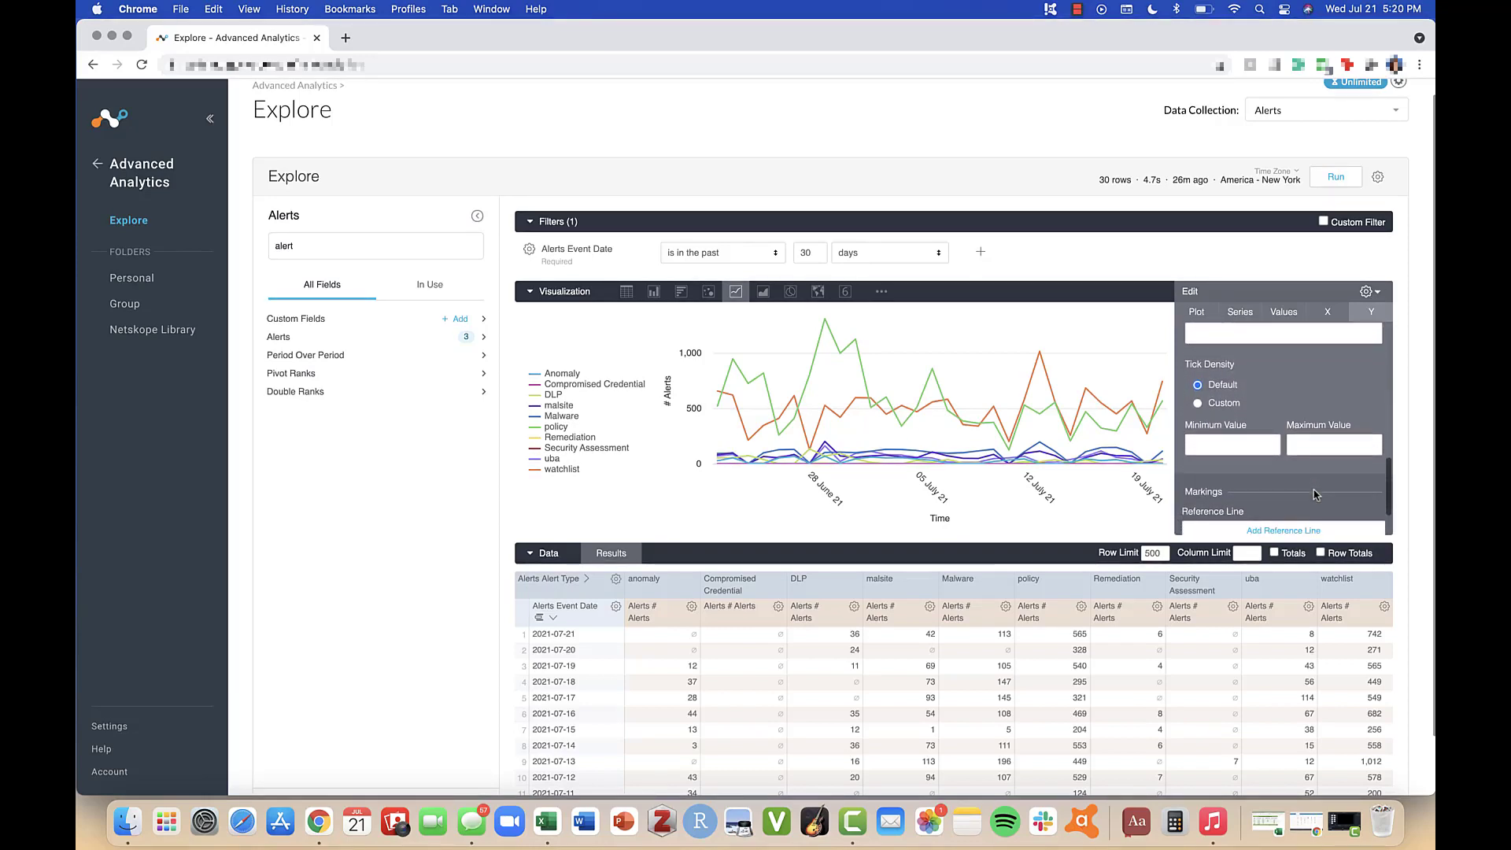
scroll(1317, 495, down, 2)
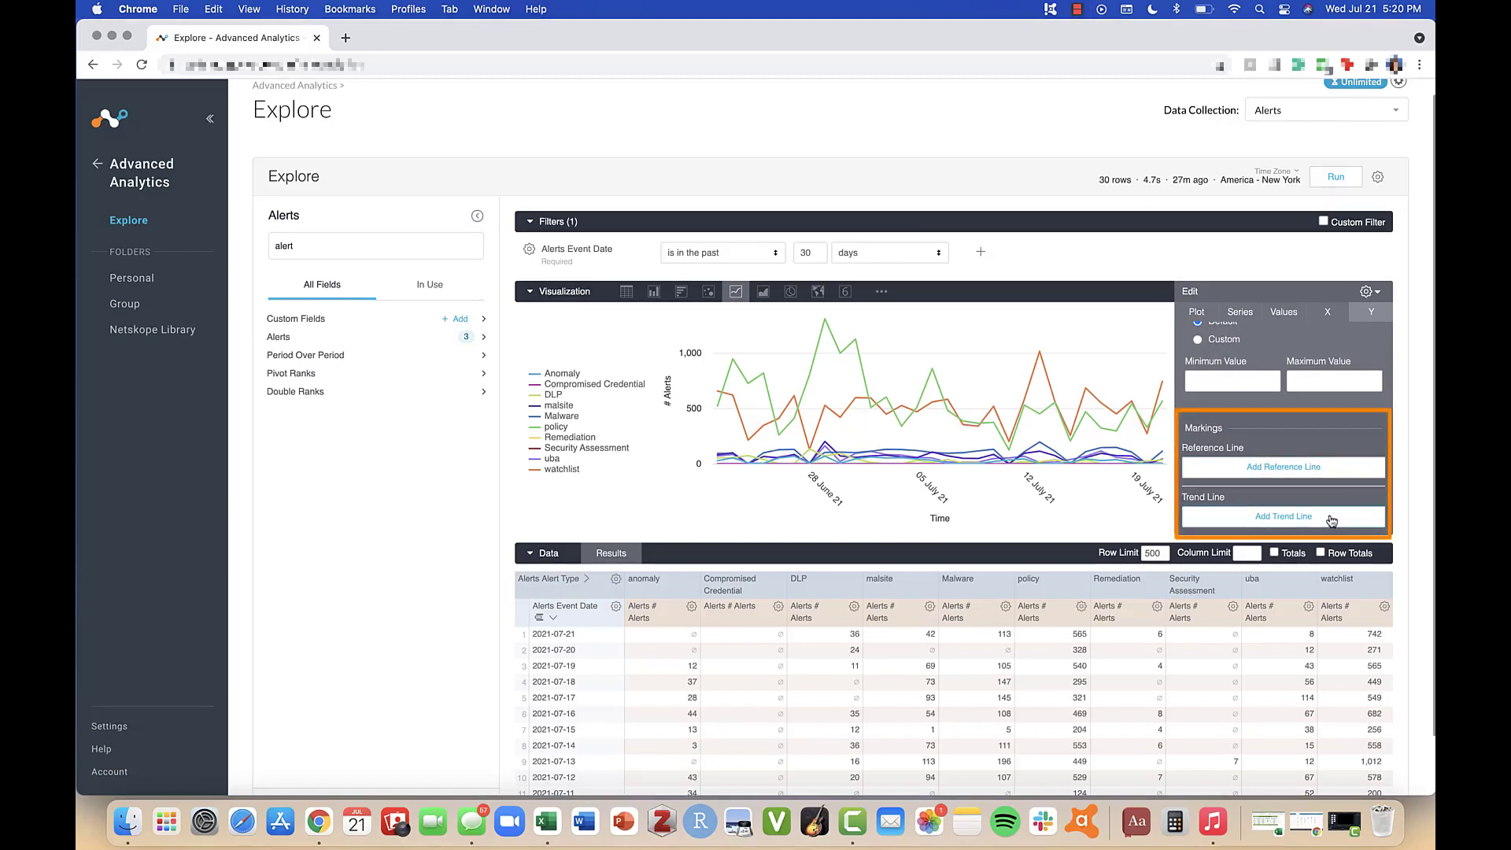
click(1379, 291)
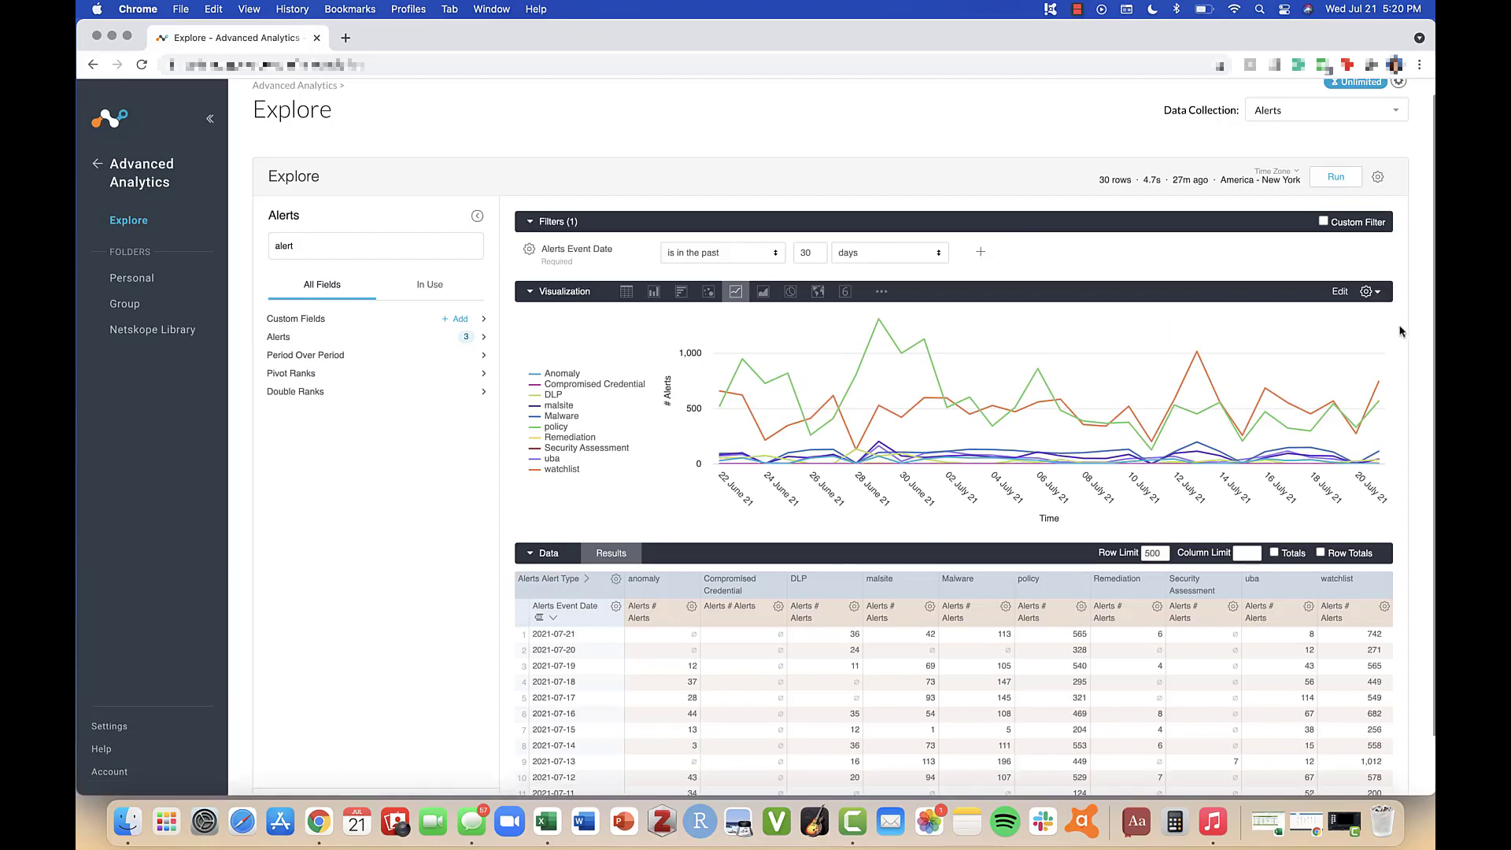